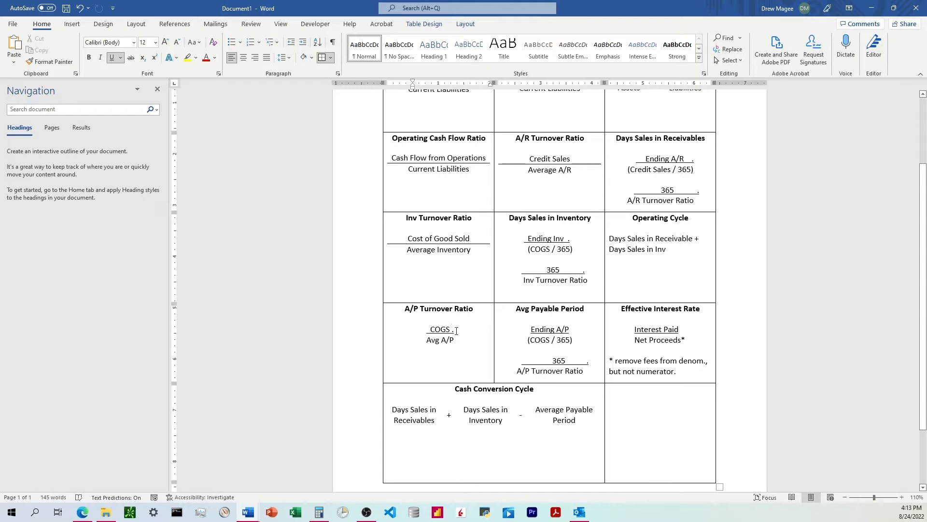
# Insert a nested table of one column and two rows below the COGS fraction in the A/P Turnover Ratio cell
pyautogui.moveTo(455, 330); pyautogui.dragTo(414, 330)
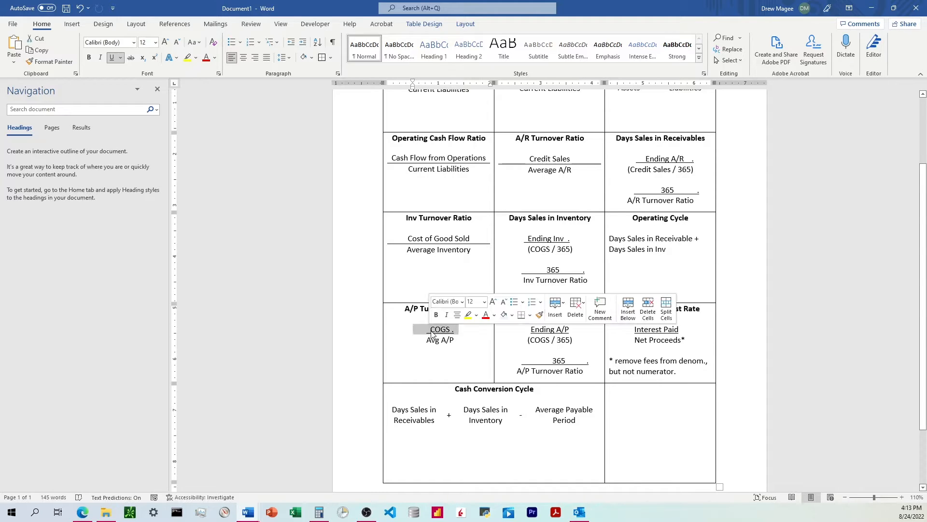
pyautogui.click(455, 330)
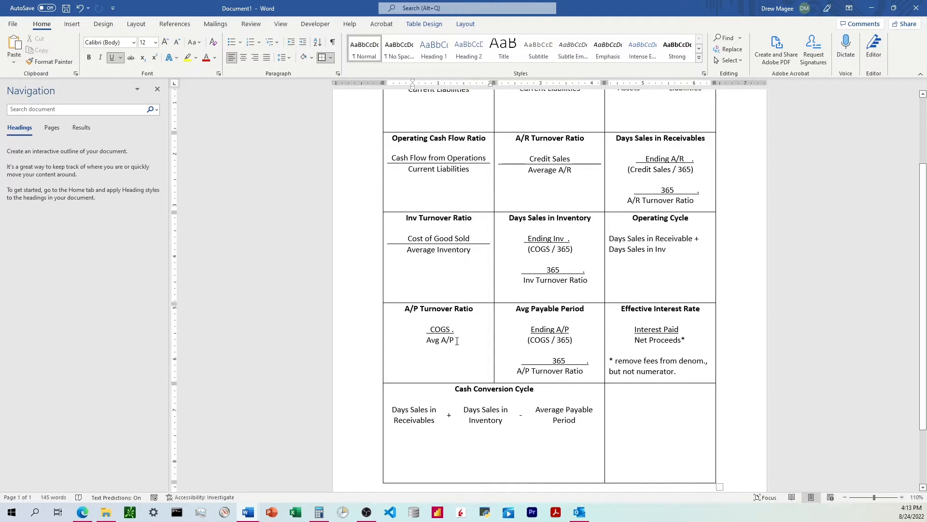
pyautogui.click(455, 341)
pyautogui.press('Return')
pyautogui.press('Return')
pyautogui.press('BackSpace')
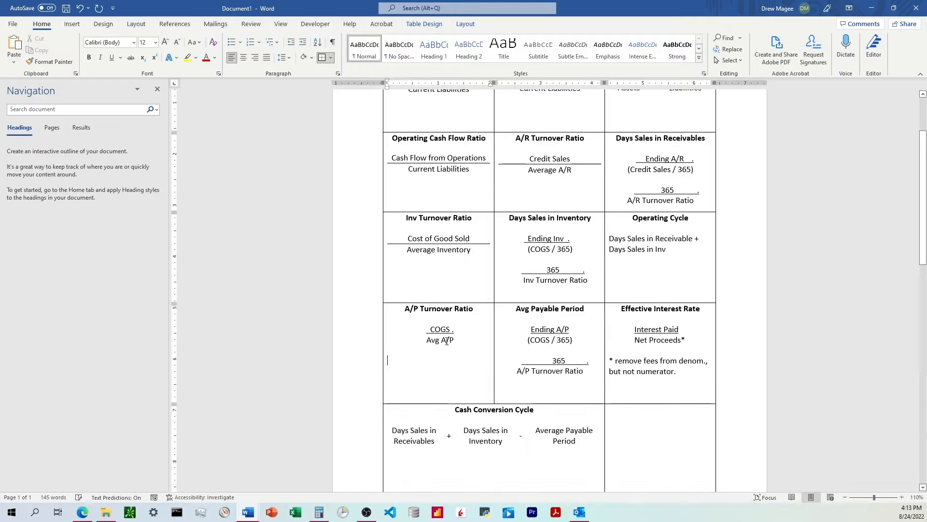
pyautogui.click(70, 24)
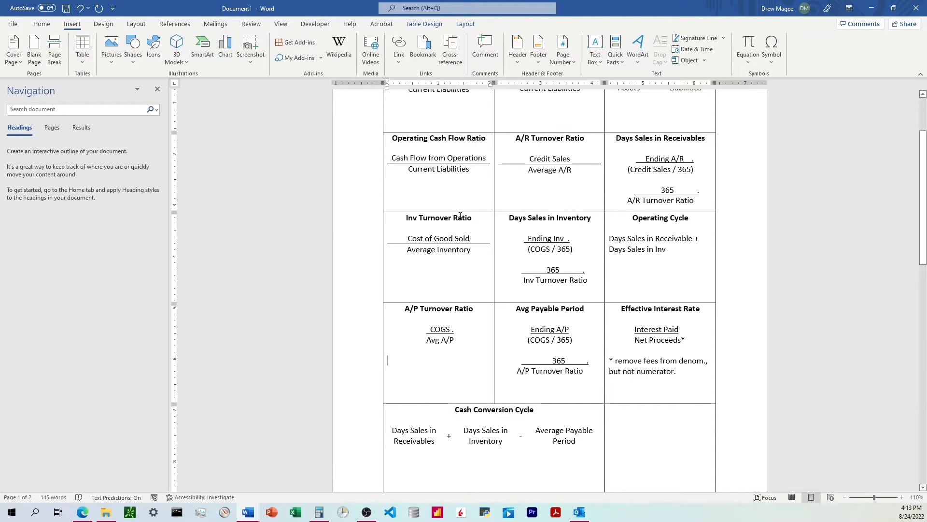
pyautogui.click(89, 58)
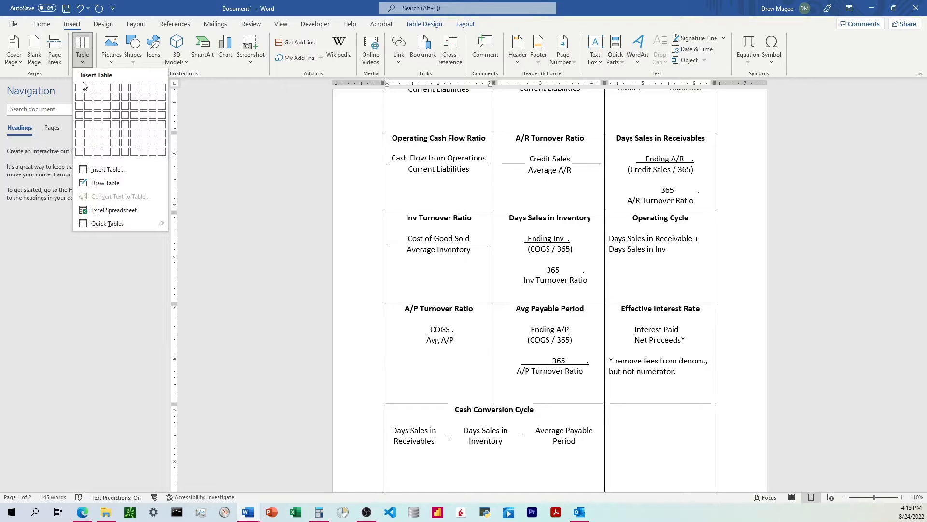
pyautogui.click(80, 101)
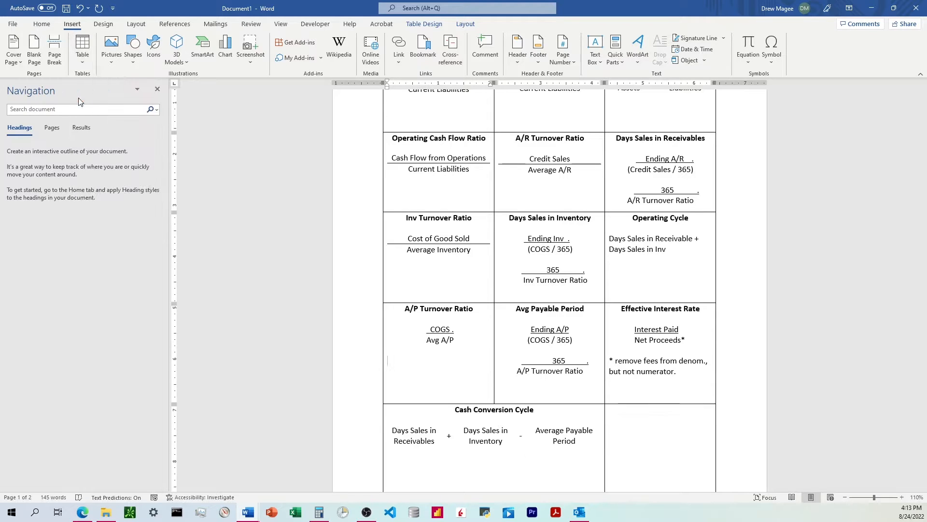
# Fill the nested table with "Cost of Goods Sold" in the upper row and "Average A/P" in the lower row
pyautogui.write('C')
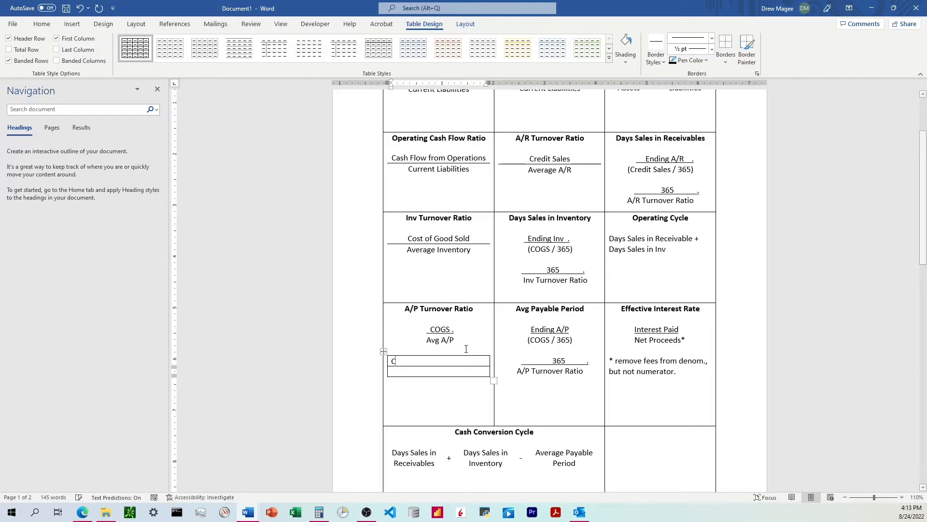
pyautogui.write('ost of Goods Sold')
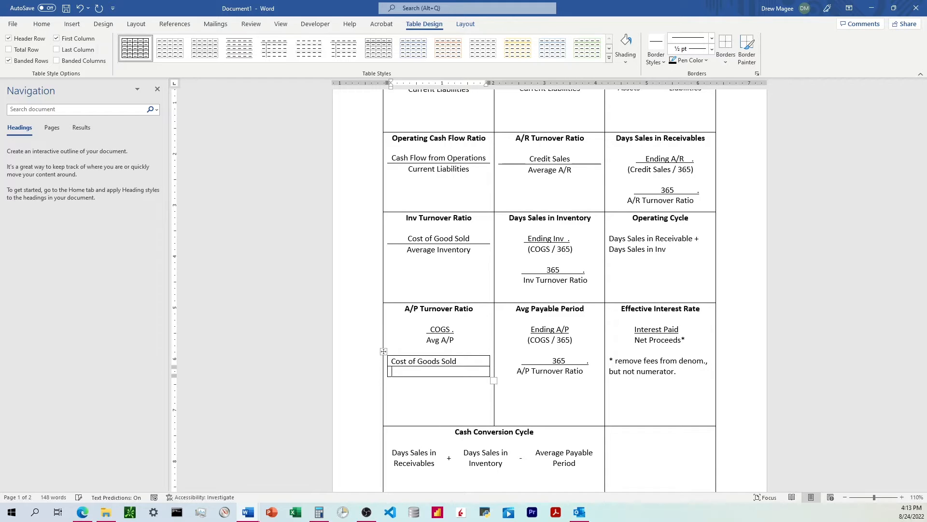
pyautogui.press('Tab')
pyautogui.write('Average A/P')
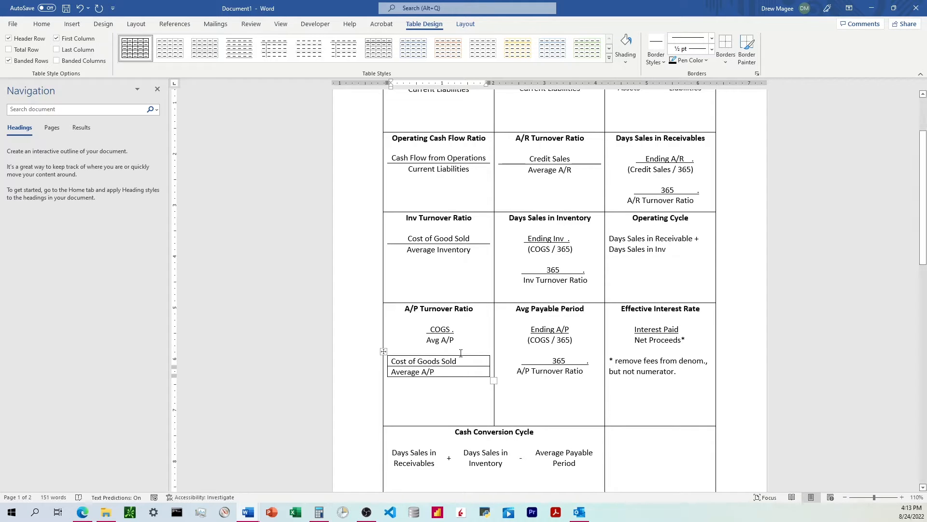
# Centre the text in both nested rows and remove the outside borders, keeping only the line between the rows
pyautogui.moveTo(436, 369)
pyautogui.mouseDown()
pyautogui.moveTo(408, 355)
pyautogui.moveTo(415, 360)
pyautogui.mouseUp()
pyautogui.click(436, 372)
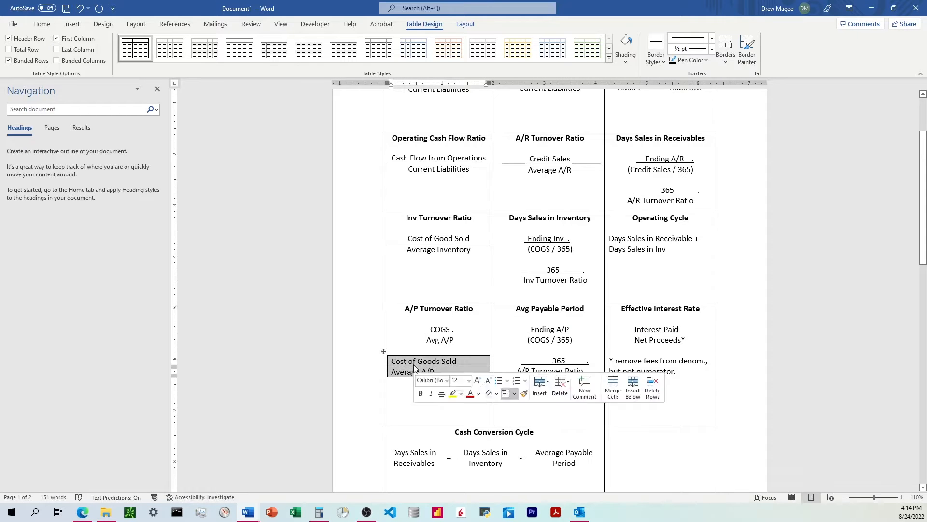
pyautogui.click(466, 24)
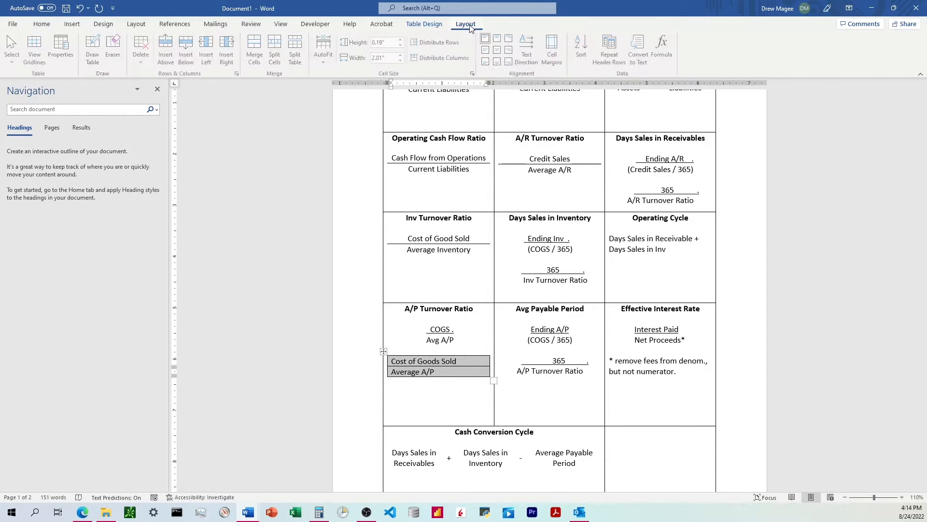
pyautogui.click(499, 50)
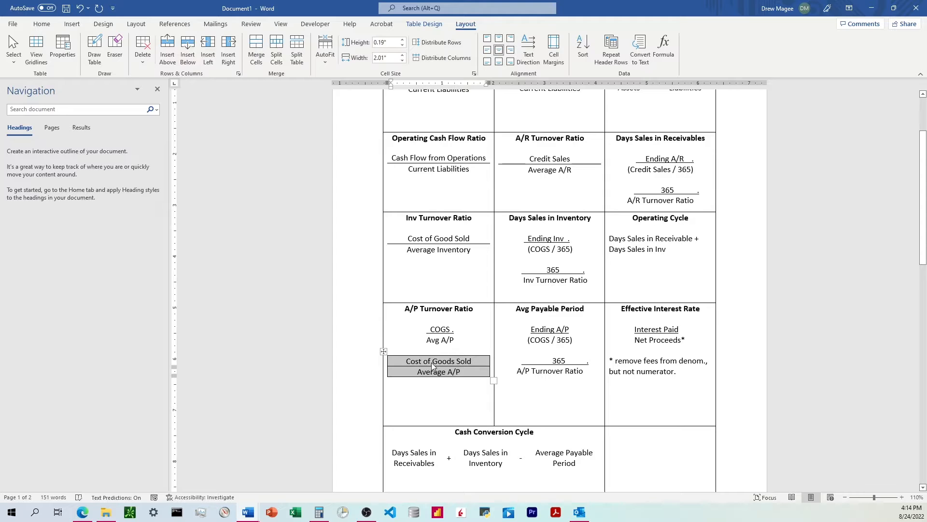
pyautogui.click(42, 24)
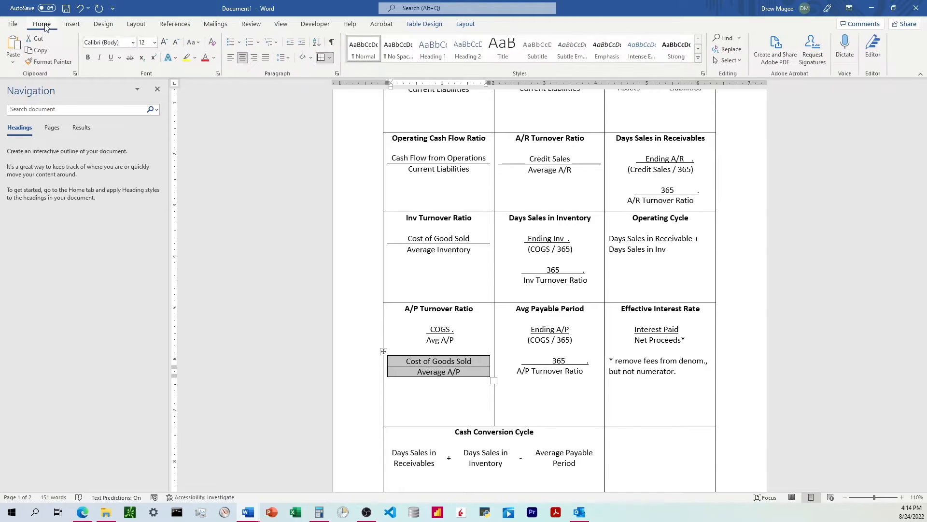
pyautogui.click(332, 59)
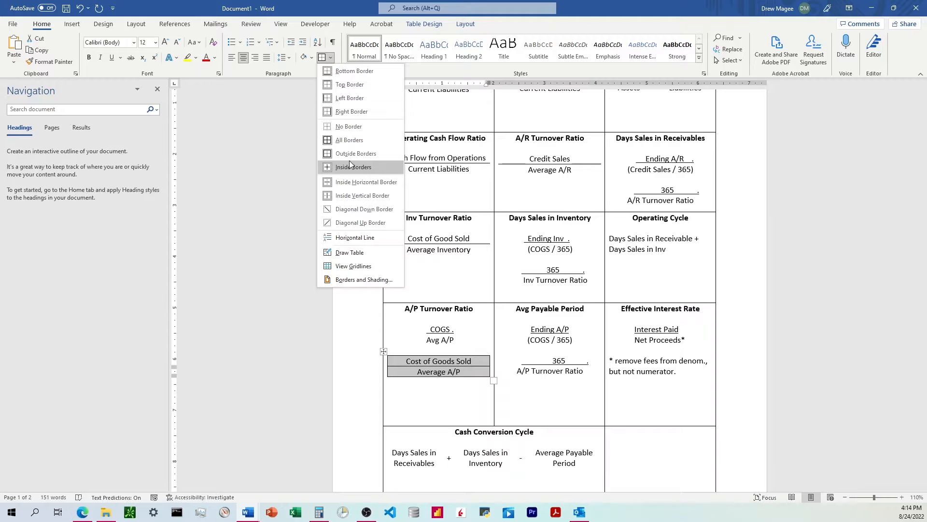
pyautogui.click(447, 355)
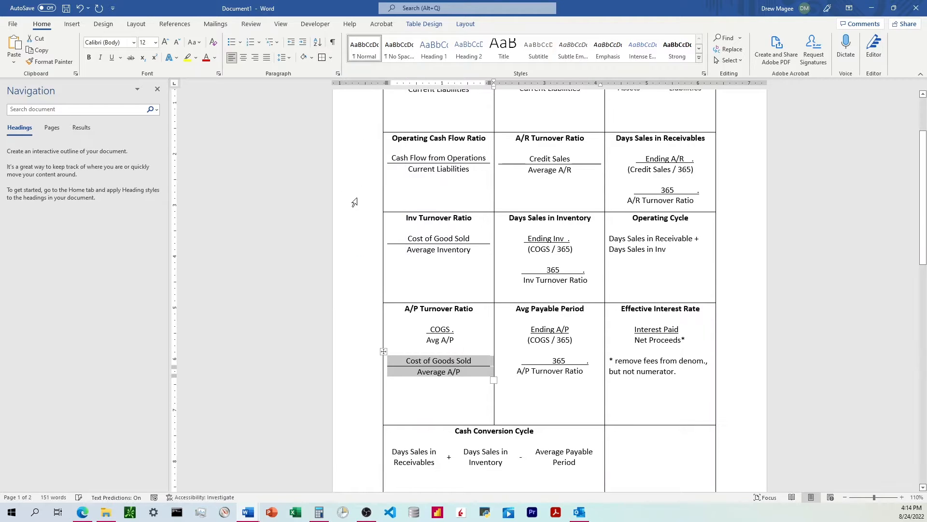
# Delete the old underlined COGS over Avg A/P fraction and the extra blank line from the A/P Turnover Ratio cell
pyautogui.moveTo(459, 347); pyautogui.dragTo(427, 326)
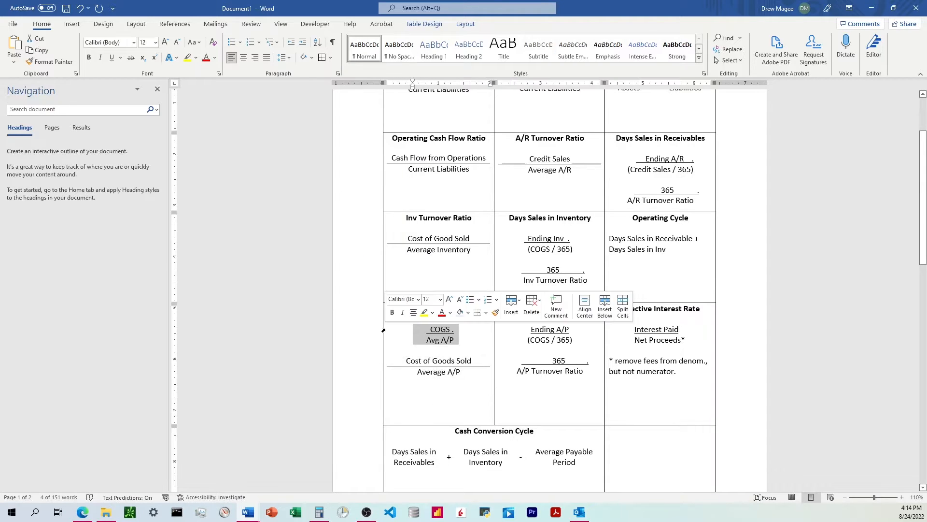
pyautogui.click(465, 388)
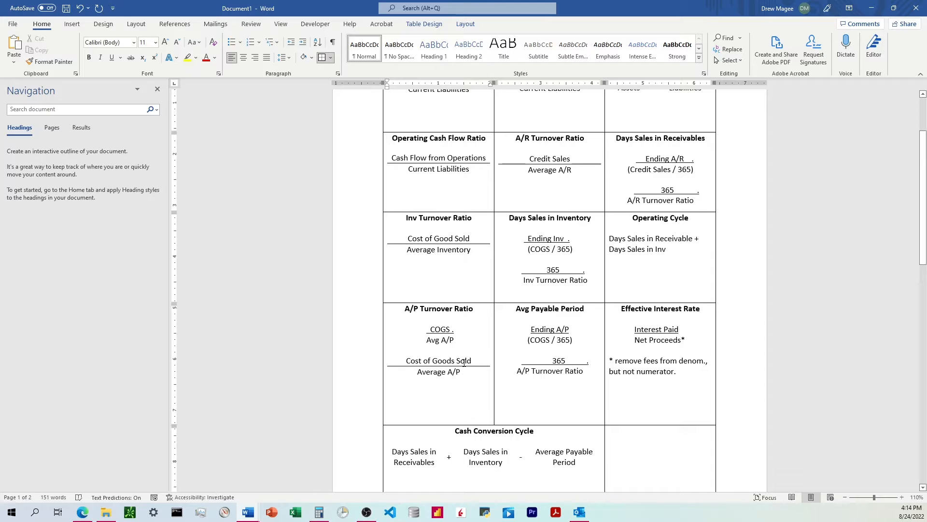
pyautogui.moveTo(460, 342); pyautogui.dragTo(368, 333)
pyautogui.press('Delete')
pyautogui.press('BackSpace')
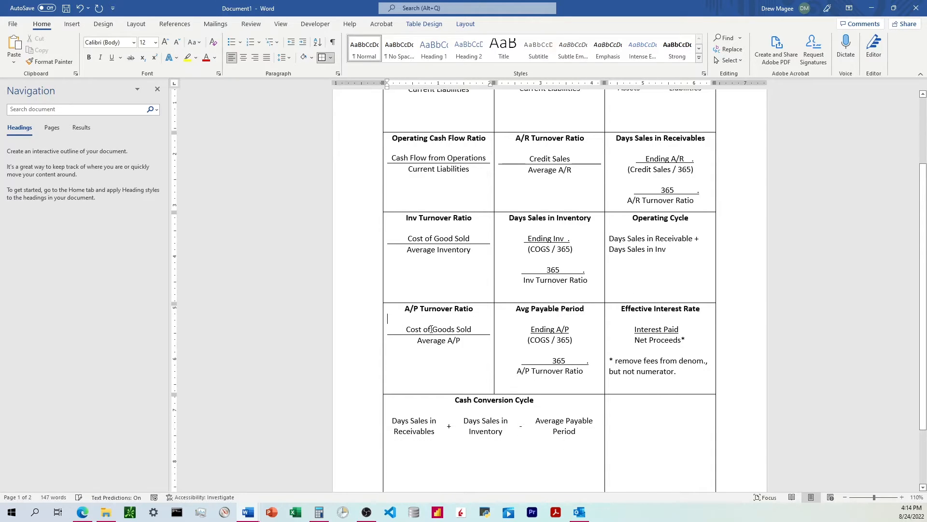
# Insert a nested table of three columns and one row below the existing text in the Operating Cycle cell
pyautogui.click(659, 242)
pyautogui.scroll(-1, 659, 242)
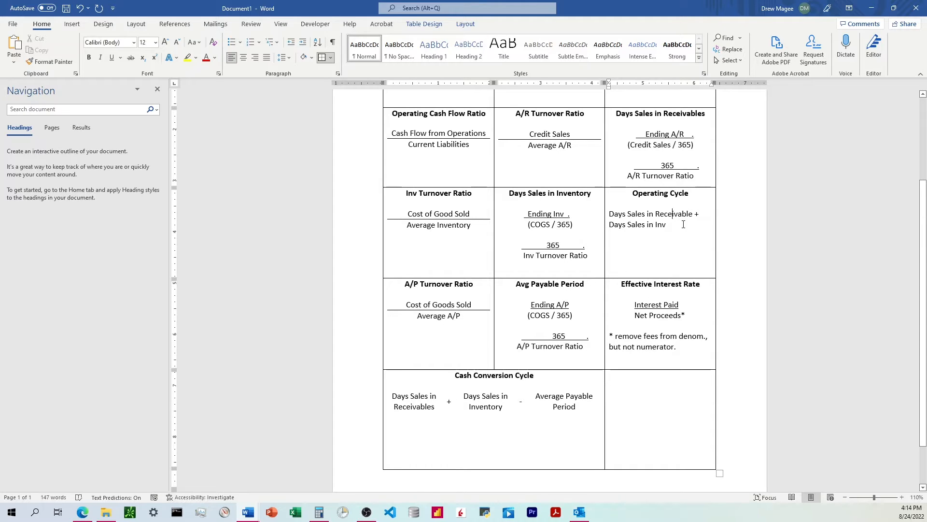
pyautogui.scroll(1, 674, 239)
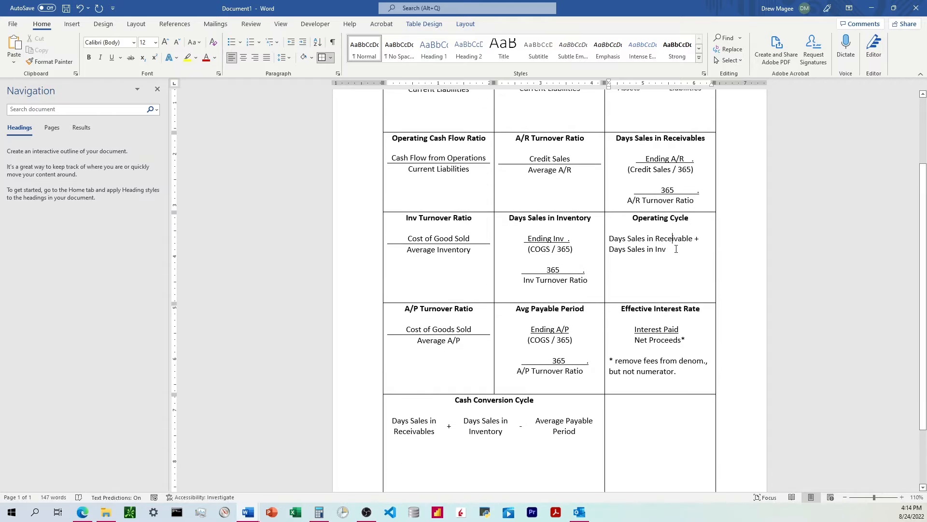
pyautogui.moveTo(675, 251); pyautogui.dragTo(607, 238)
pyautogui.click(677, 254)
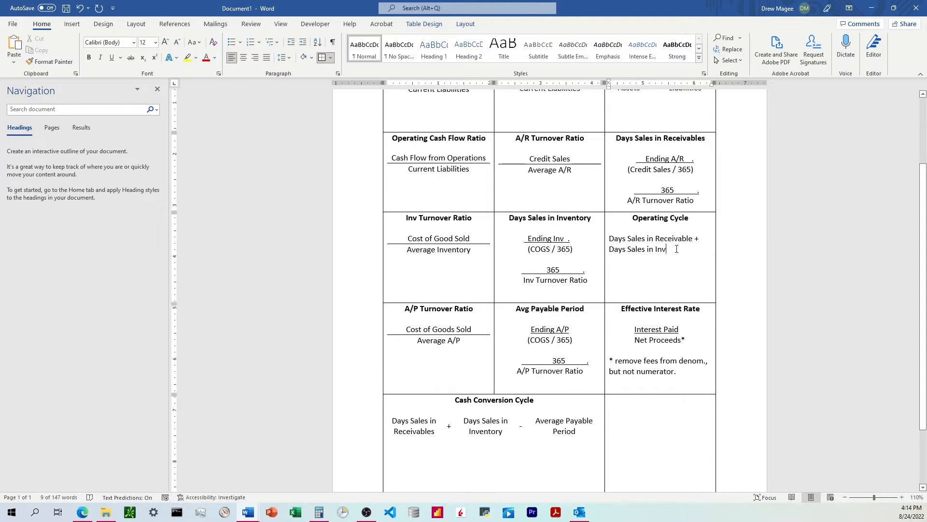
pyautogui.click(72, 24)
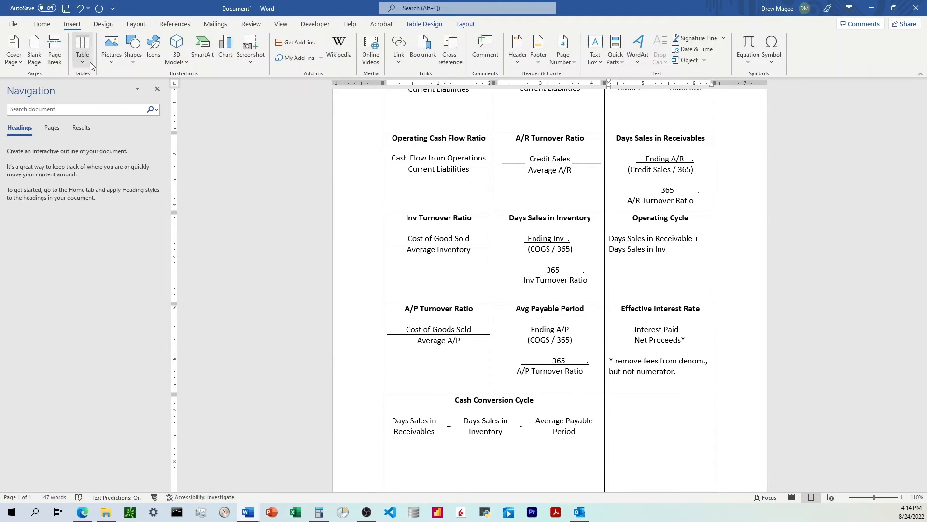
pyautogui.click(89, 63)
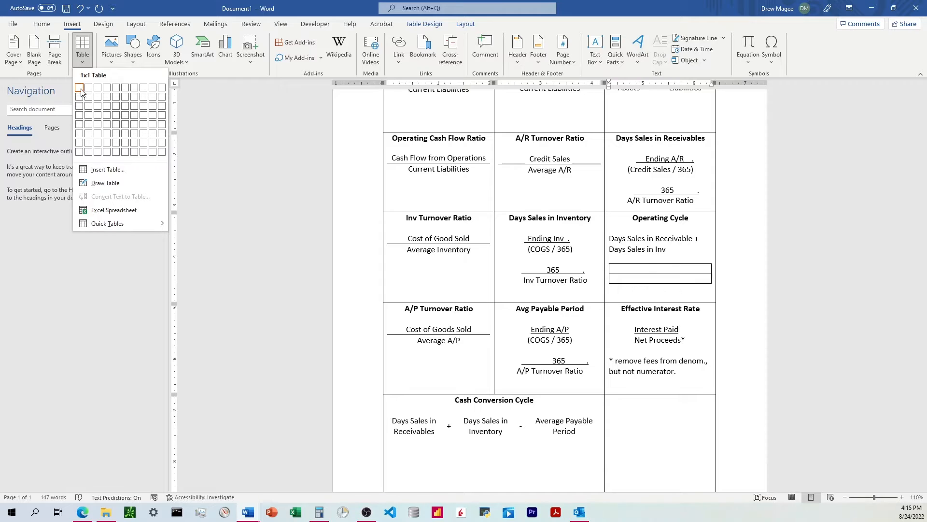
pyautogui.click(101, 88)
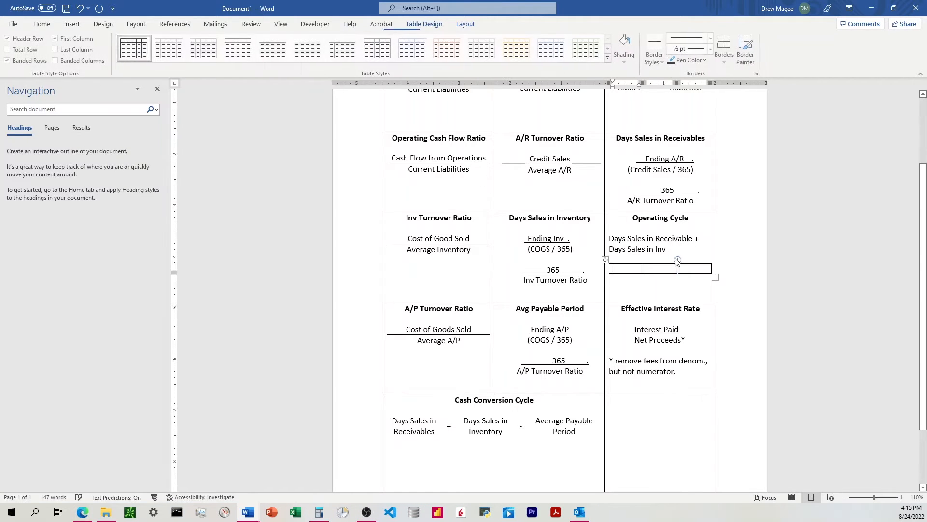
# Fill the three nested cells with "Days Sales in Receivable", "+" and "Days Sales in Inventory"
pyautogui.write('Days')
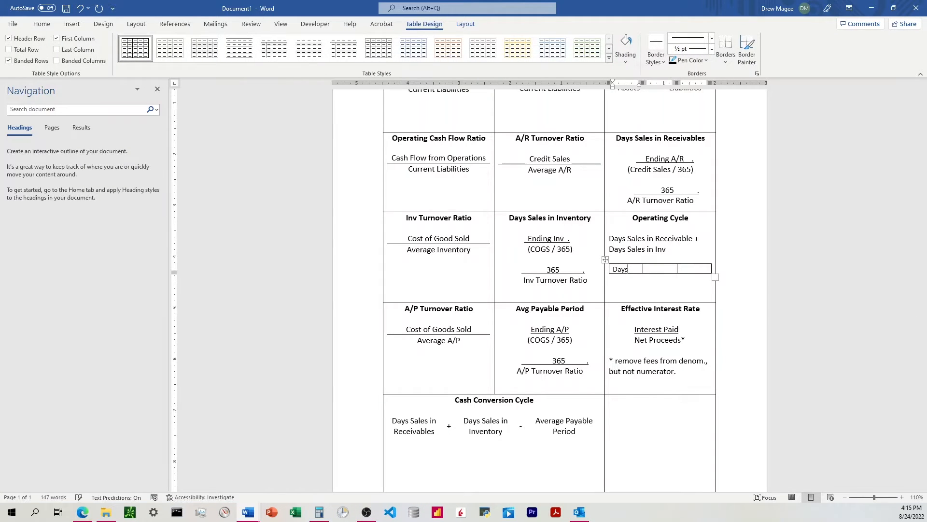
pyautogui.write(' Sales in Re')
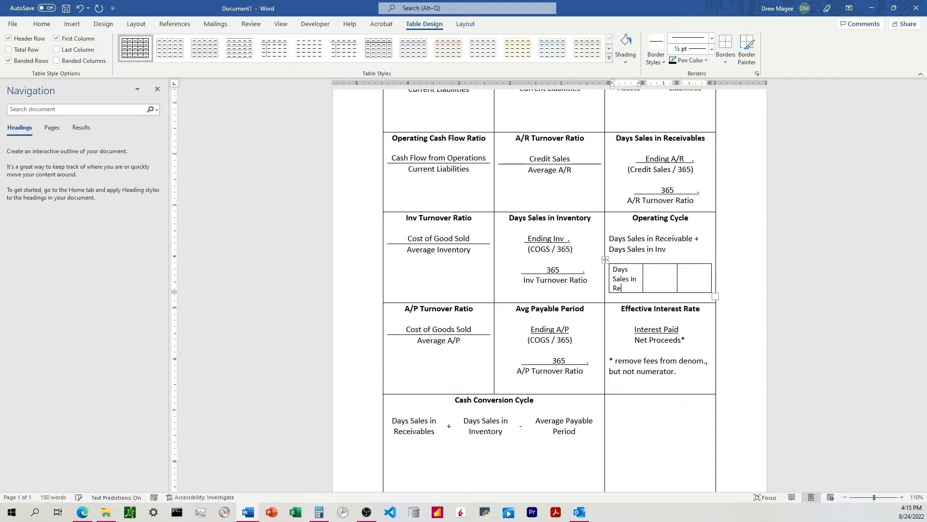
pyautogui.write('ceivable')
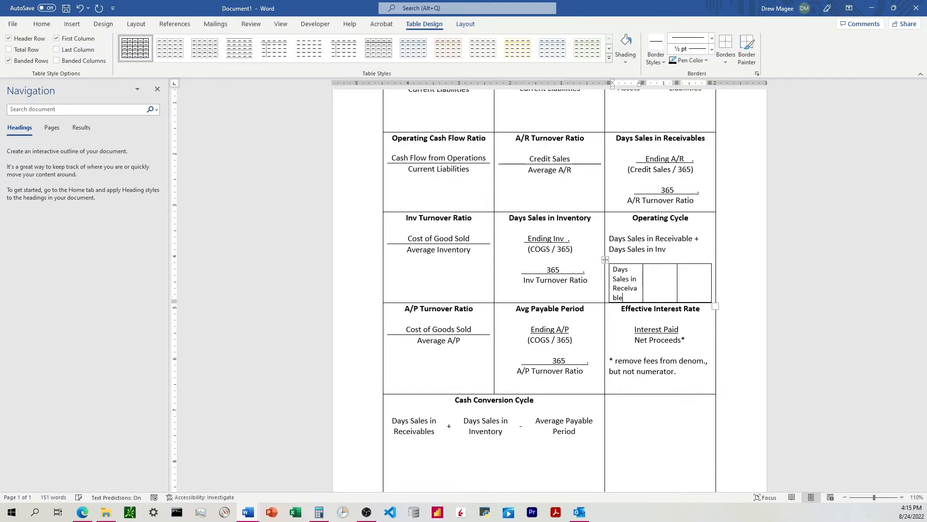
pyautogui.press('Tab')
pyautogui.write('+')
pyautogui.press('Tab')
pyautogui.write('Days Sales in Inventory')
# Centre the plus sign horizontally and vertically in its cell and narrow the nested table's middle column
pyautogui.click(653, 273)
pyautogui.tripleClick(651, 272)
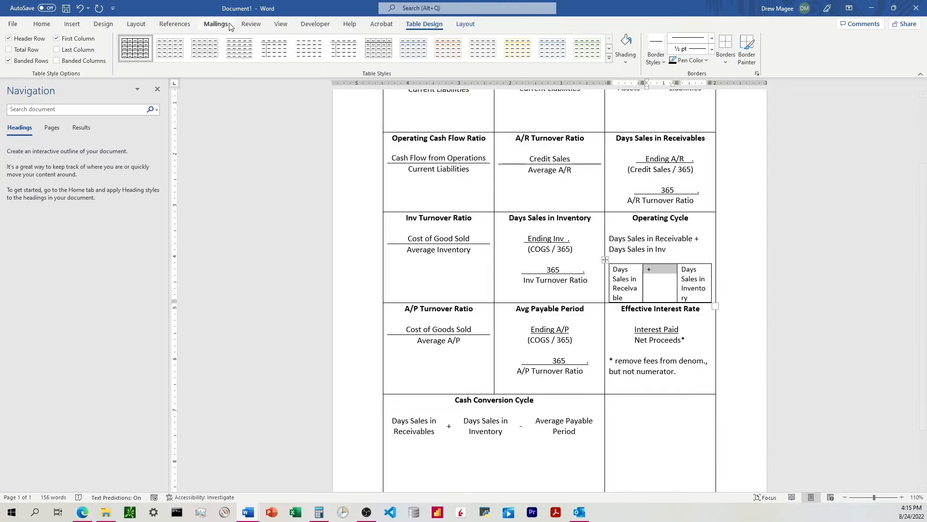
pyautogui.click(43, 24)
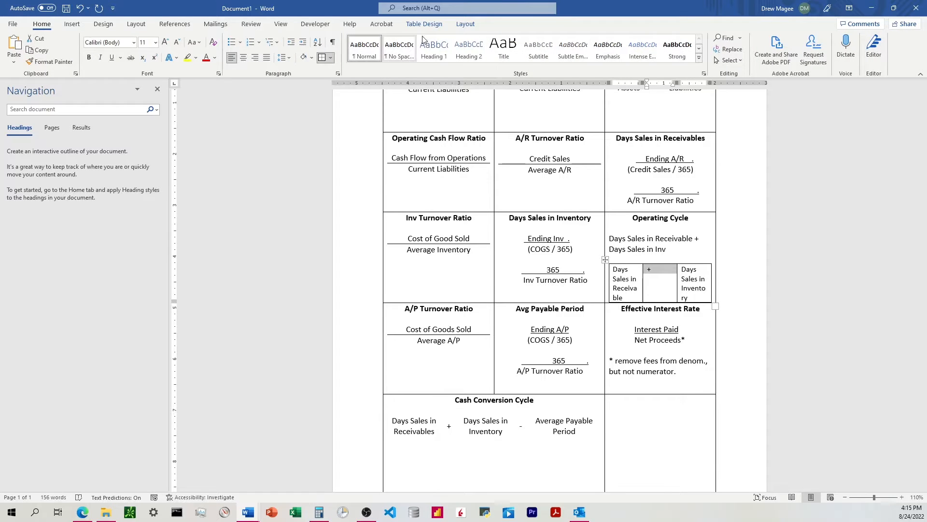
pyautogui.click(465, 24)
pyautogui.click(500, 52)
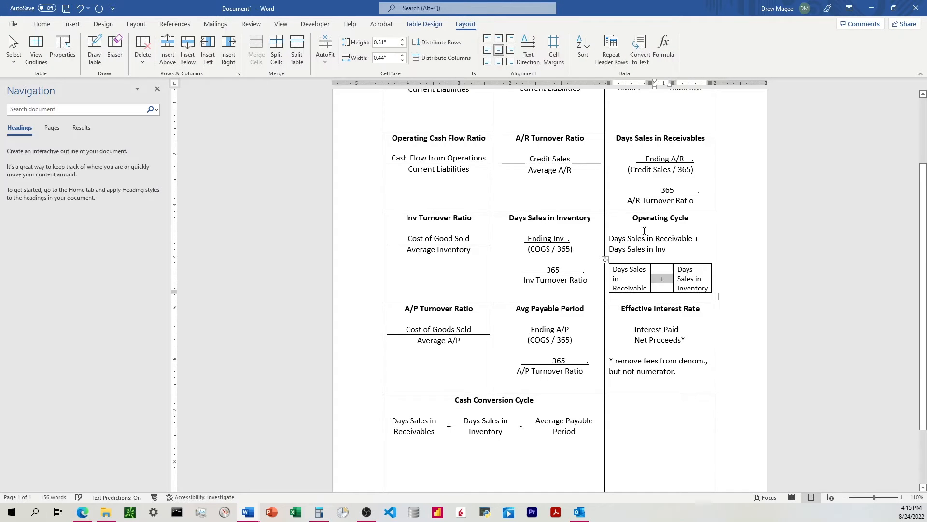
pyautogui.click(637, 283)
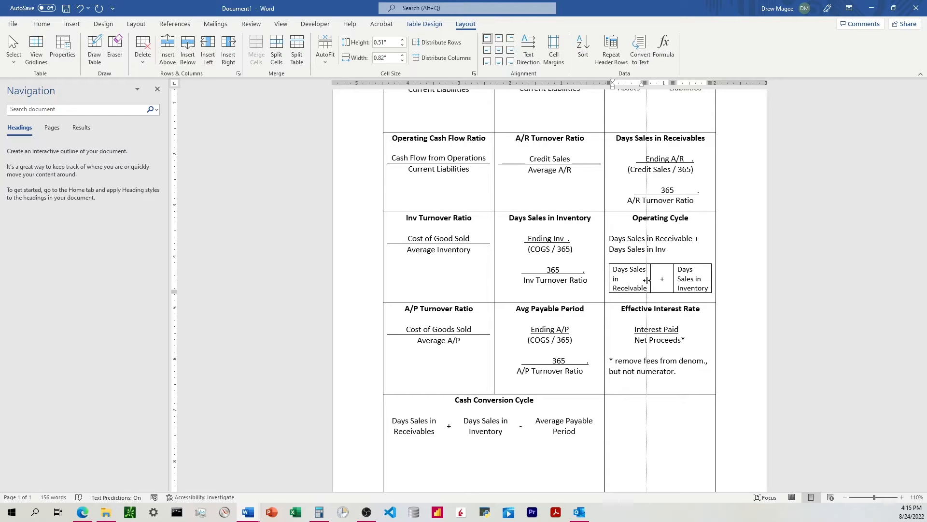
pyautogui.moveTo(672, 279); pyautogui.dragTo(669, 281)
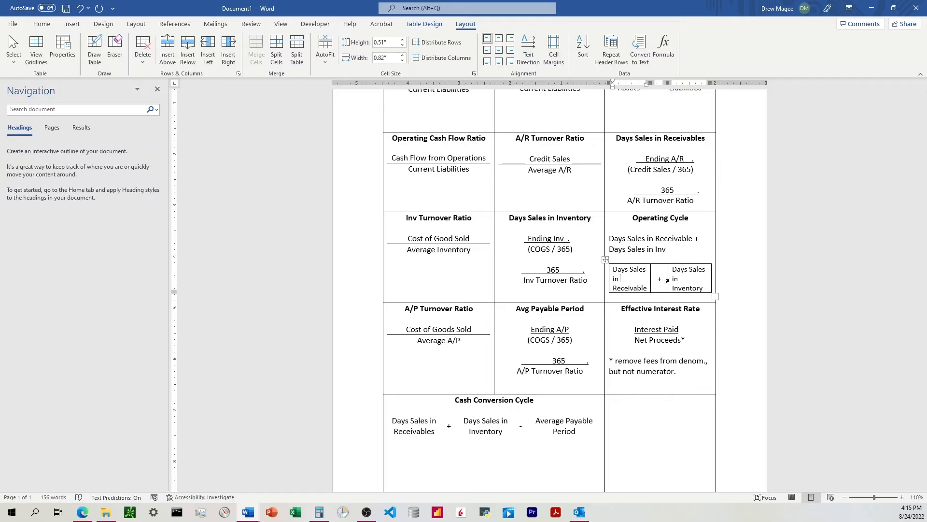
# Reduce the text in both outer cells of the Operating Cycle nested table to 10 points and widen its first column
pyautogui.tripleClick(687, 280)
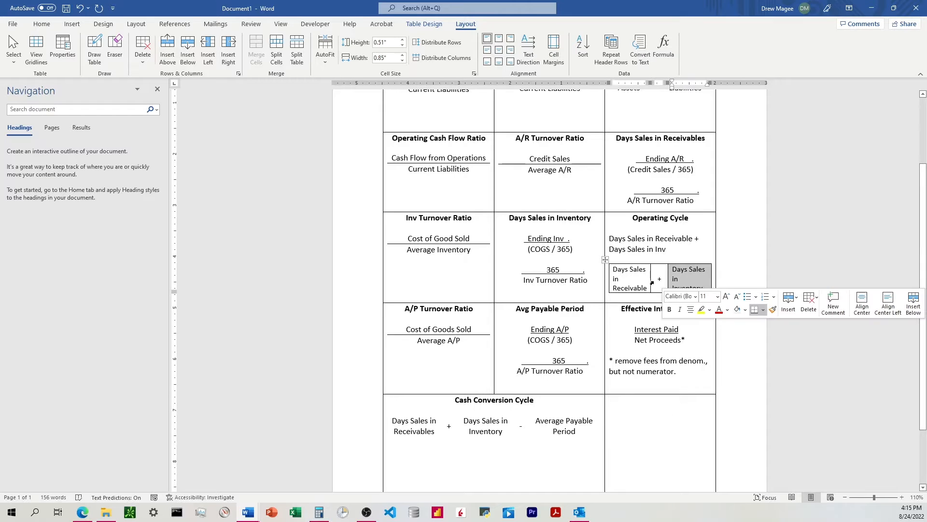
pyautogui.tripleClick(625, 281)
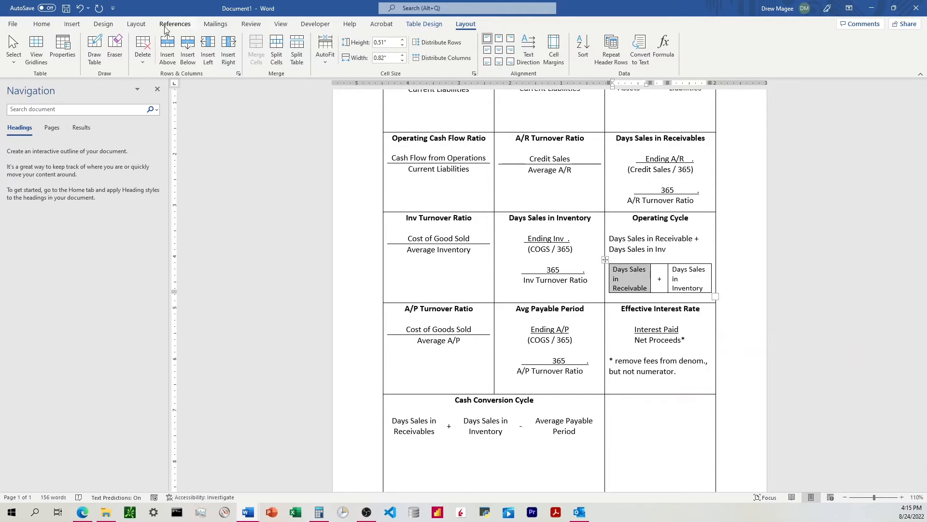
pyautogui.click(42, 24)
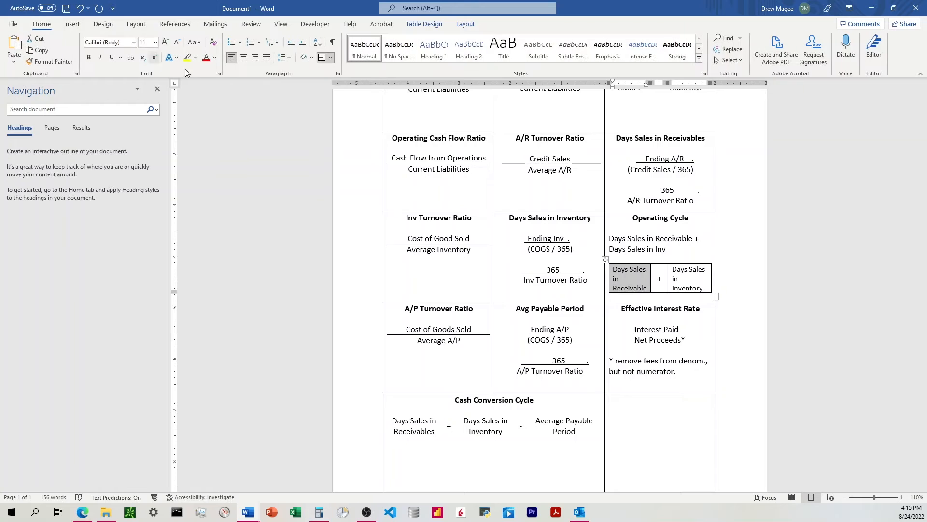
pyautogui.click(177, 42)
pyautogui.tripleClick(674, 278)
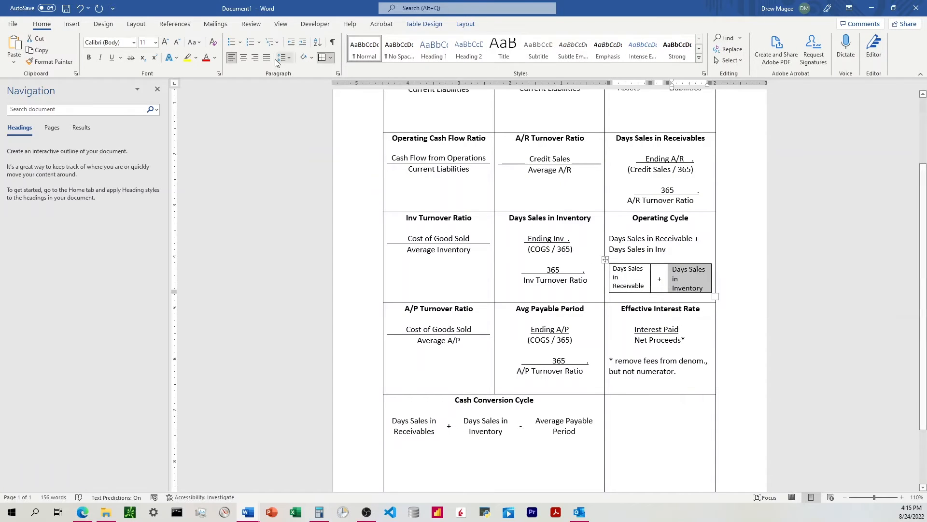
pyautogui.click(178, 42)
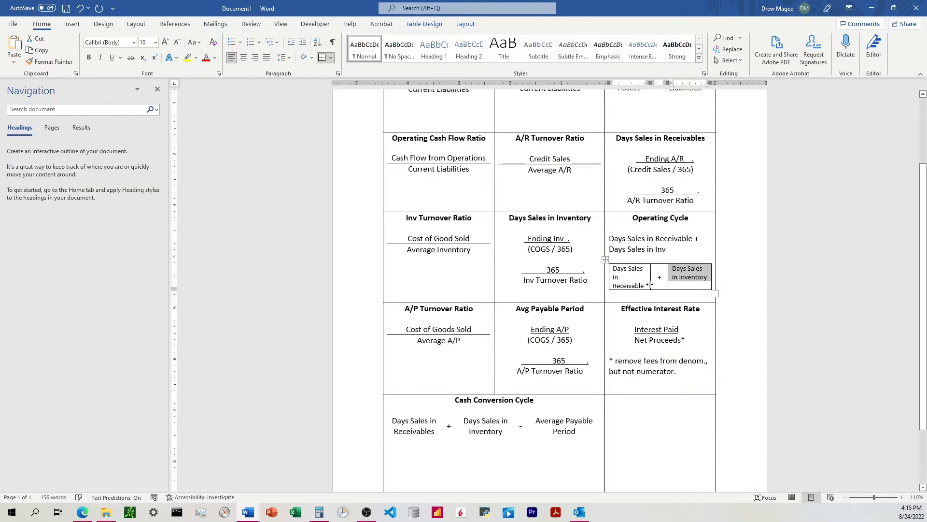
pyautogui.click(681, 277)
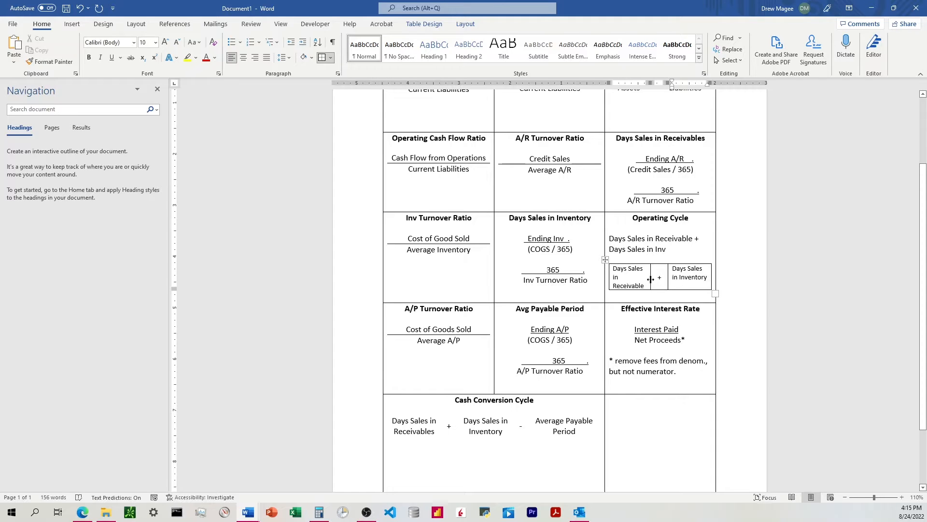
pyautogui.moveTo(650, 281); pyautogui.dragTo(656, 280)
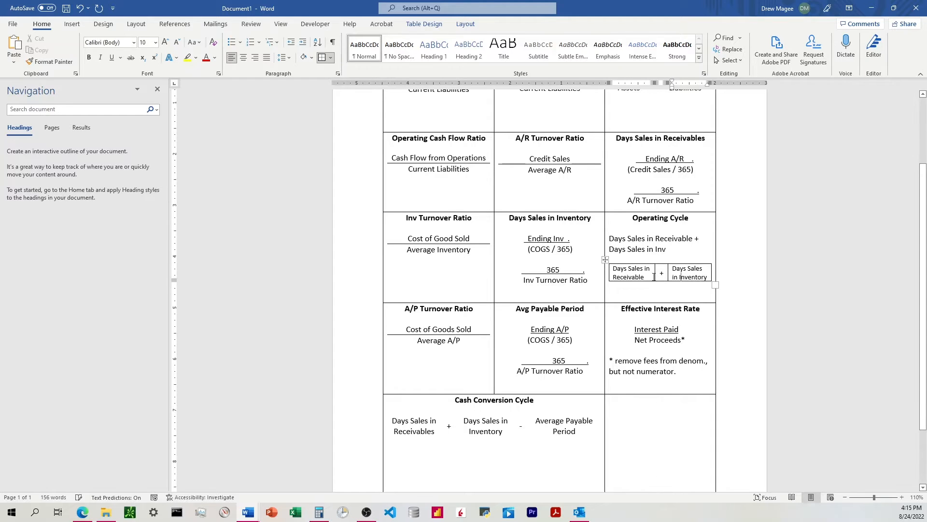
# Delete the old "Days Sales in Receivable + Days Sales in Inv" text, keeping one blank line above the Operating Cycle nested table
pyautogui.moveTo(670, 249); pyautogui.dragTo(609, 241)
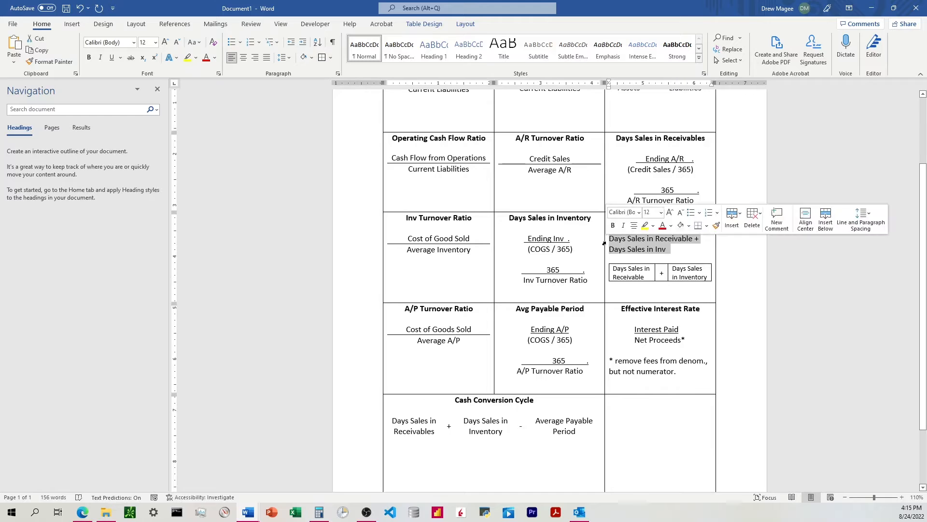
pyautogui.press('BackSpace')
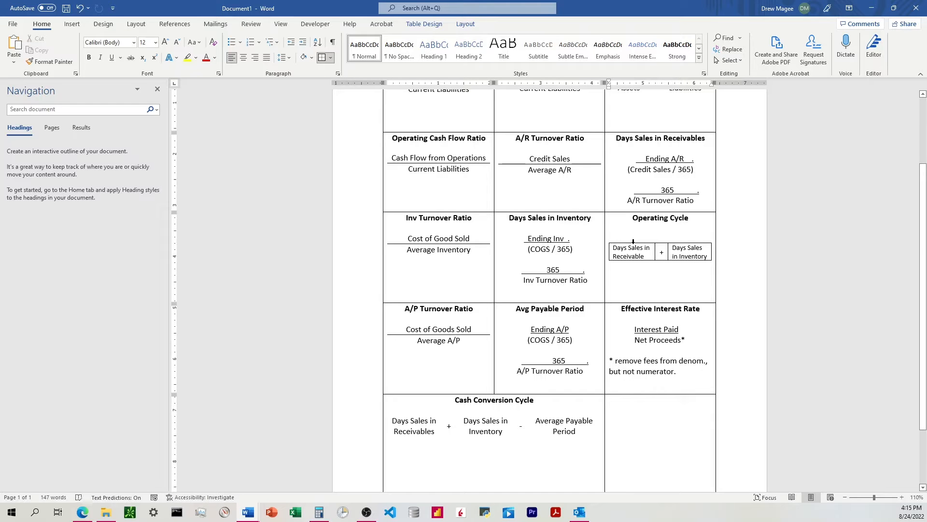
pyautogui.press('BackSpace')
pyautogui.press('Return')
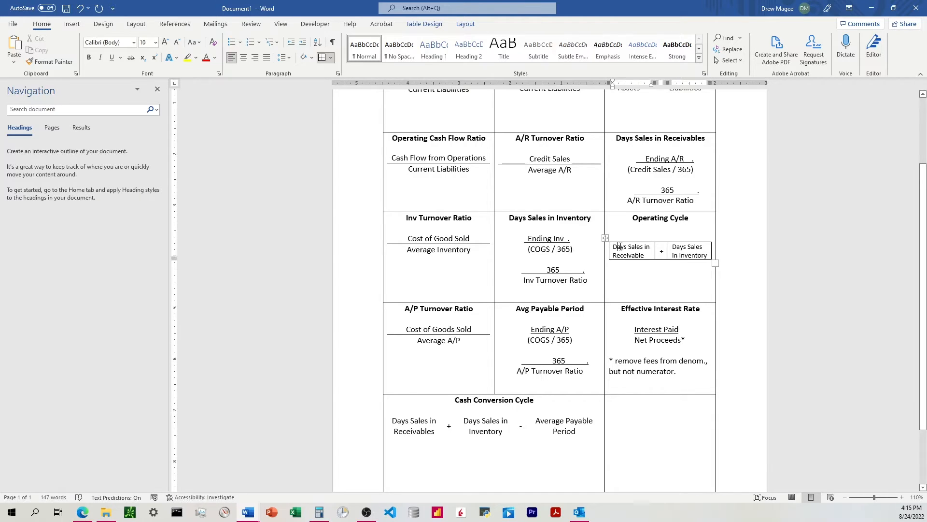
# Remove all borders from the nested table in the Operating Cycle cell
pyautogui.click(610, 252)
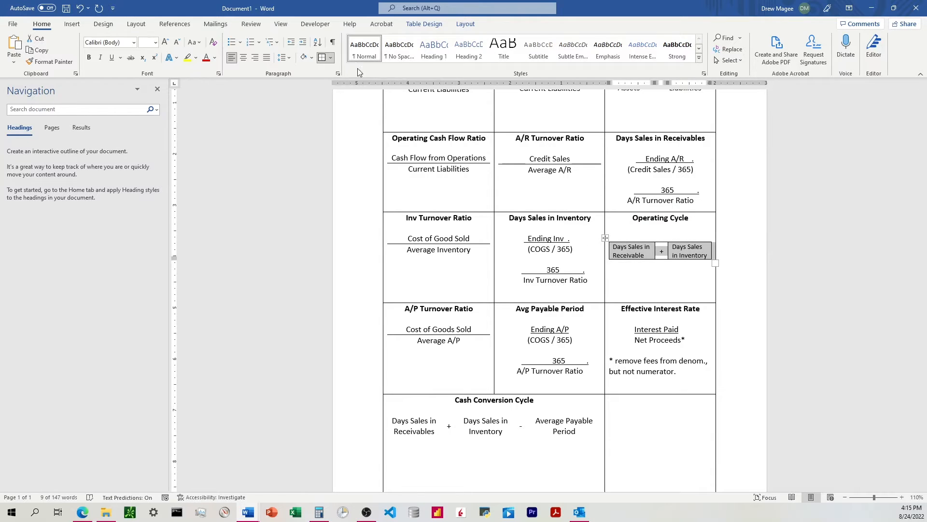
pyautogui.click(330, 57)
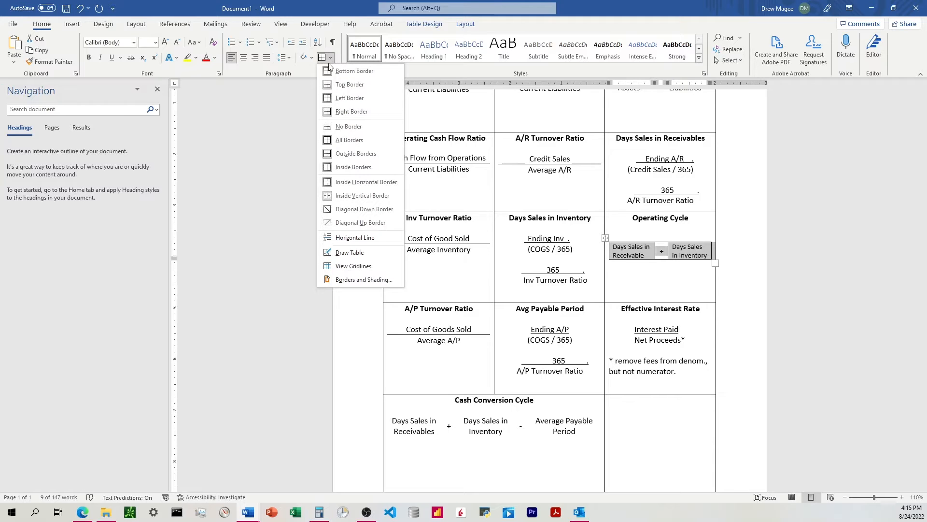
pyautogui.click(346, 126)
pyautogui.click(634, 256)
pyautogui.click(634, 255)
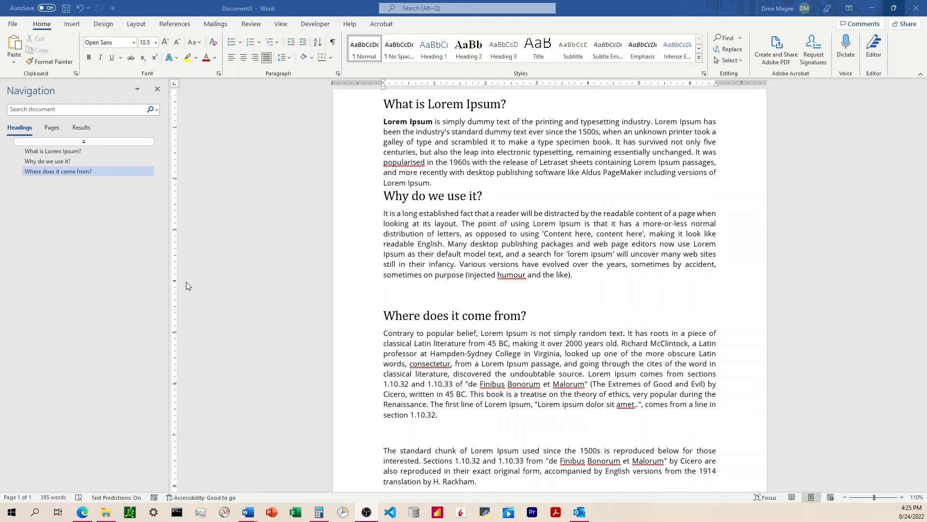
# In the Lorem Ipsum document, insert a two-column table above the "standard chunk" paragraph and extend it to two rows
pyautogui.scroll(-2, 623, 384)
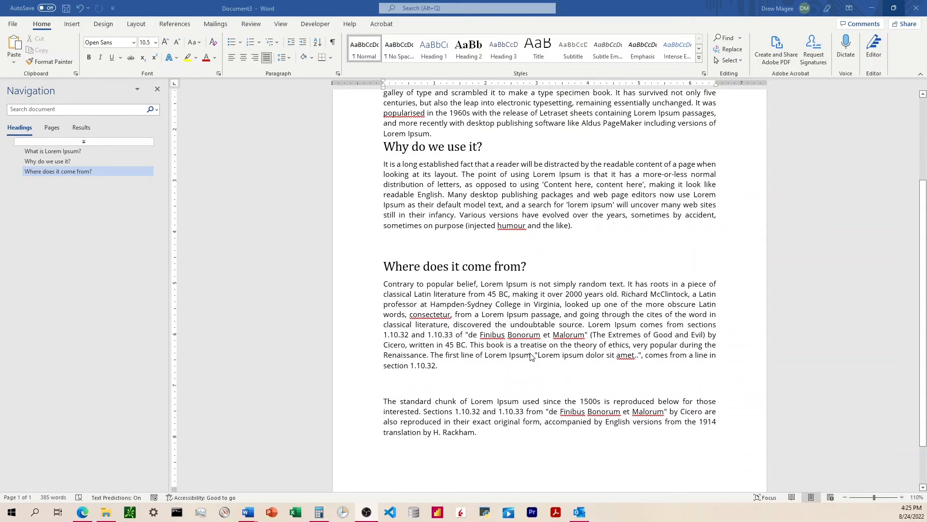
pyautogui.click(399, 380)
pyautogui.click(72, 24)
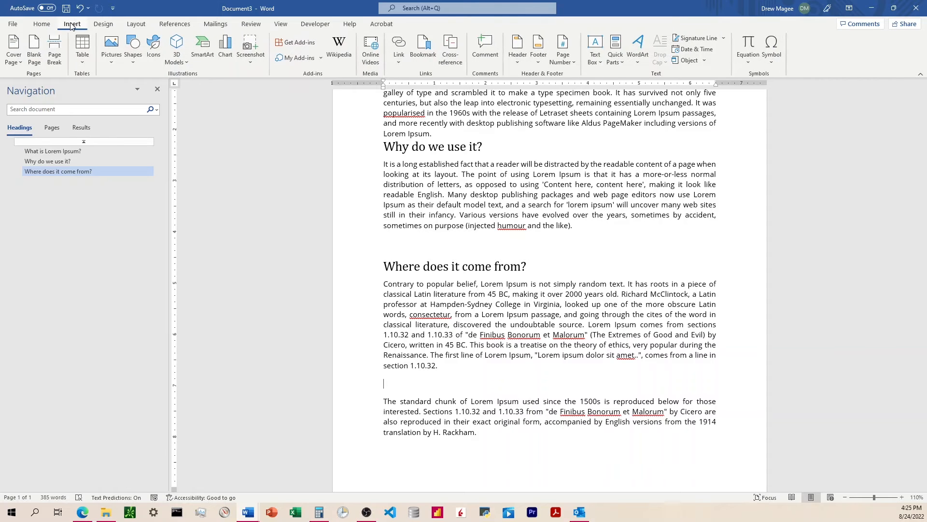
pyautogui.click(82, 58)
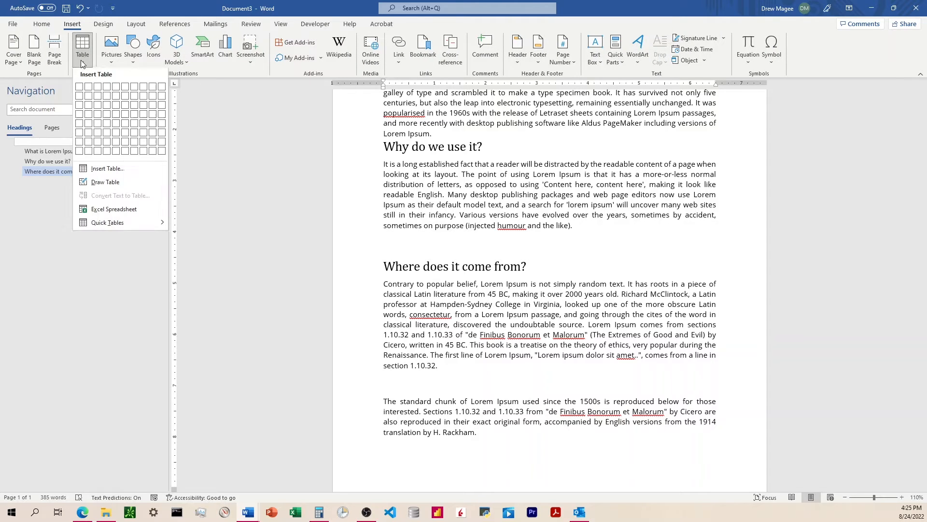
pyautogui.click(87, 90)
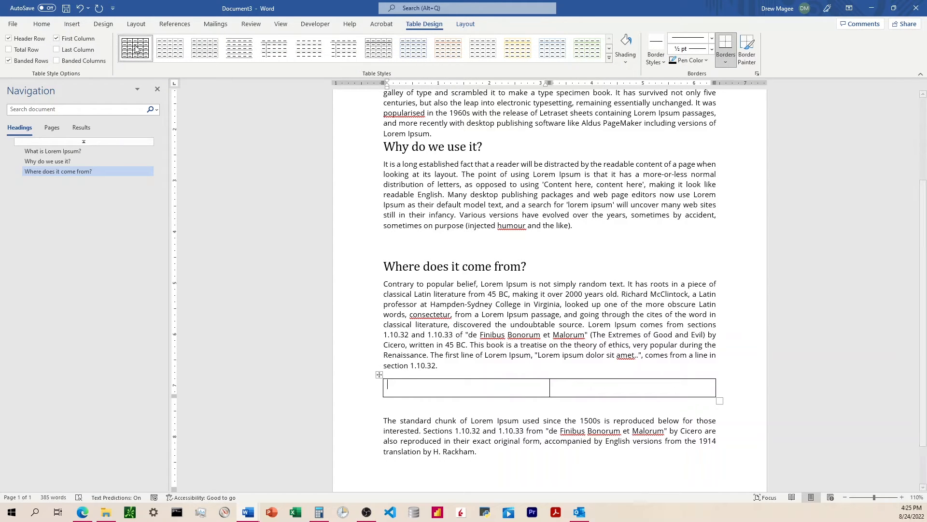
pyautogui.press('Tab')
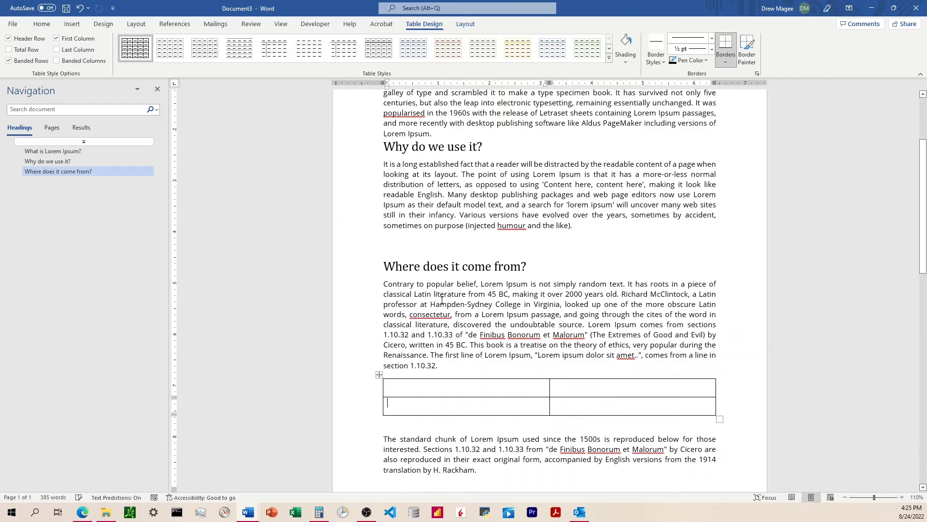
# Fill the two header cells with "First Formula" and "Alternate Formula", centred and in bold
pyautogui.write('Firs')
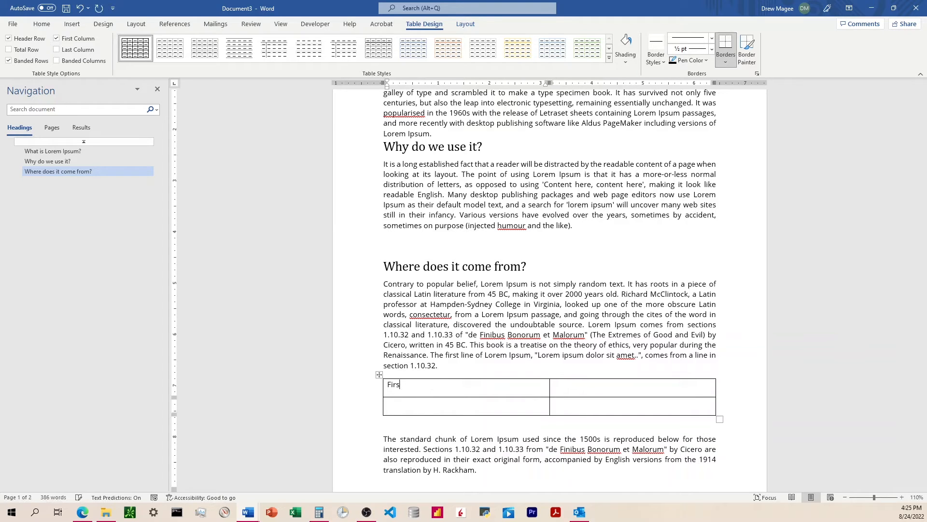
pyautogui.write('t Formula')
pyautogui.press('Tab')
pyautogui.write('Alternate Formula')
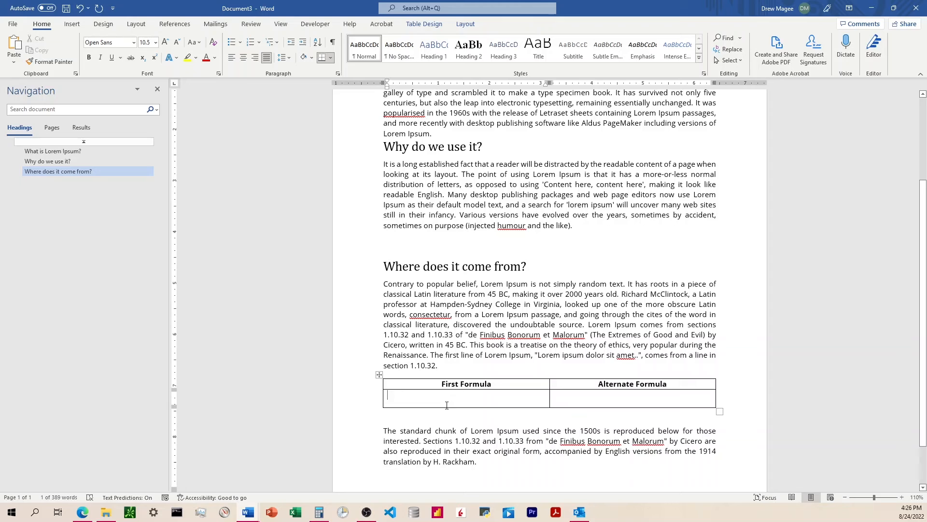
# Insert a nested table of three columns and one row in the empty cell under First Formula
pyautogui.click(443, 403)
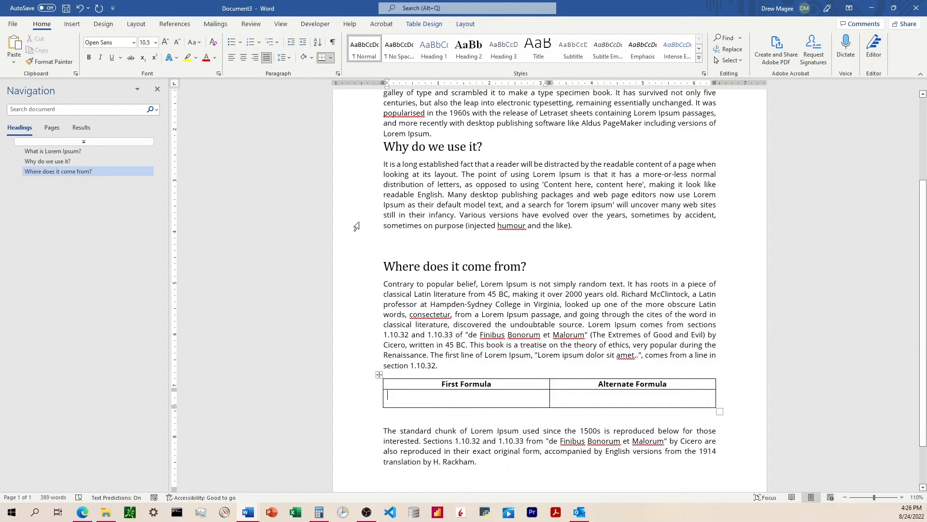
pyautogui.click(72, 23)
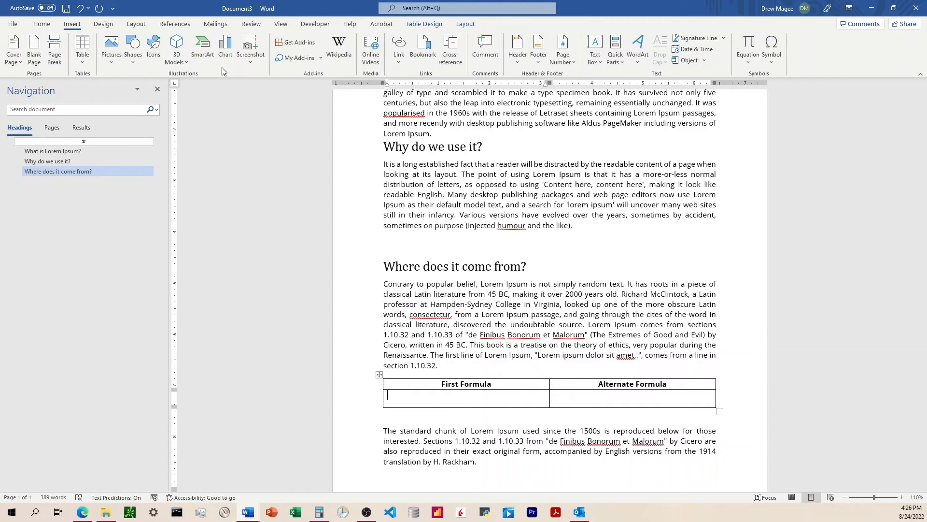
pyautogui.click(82, 66)
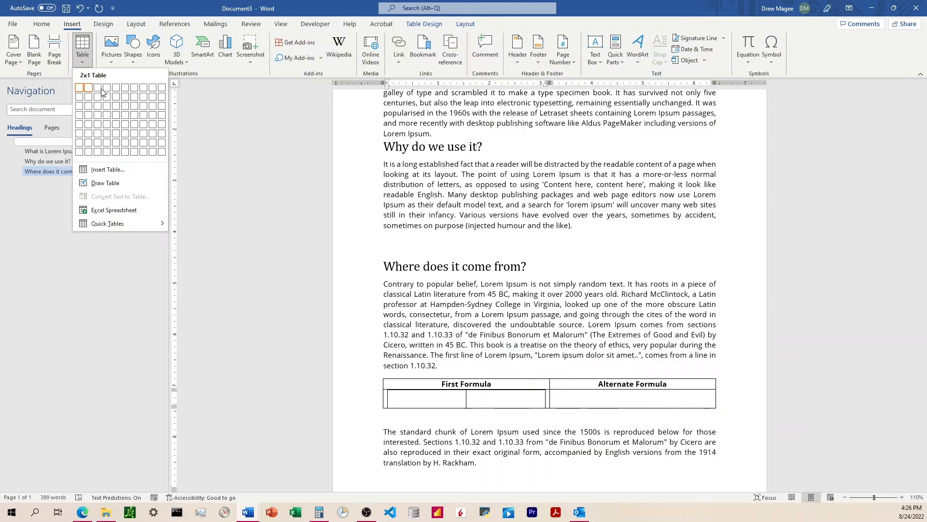
pyautogui.click(99, 89)
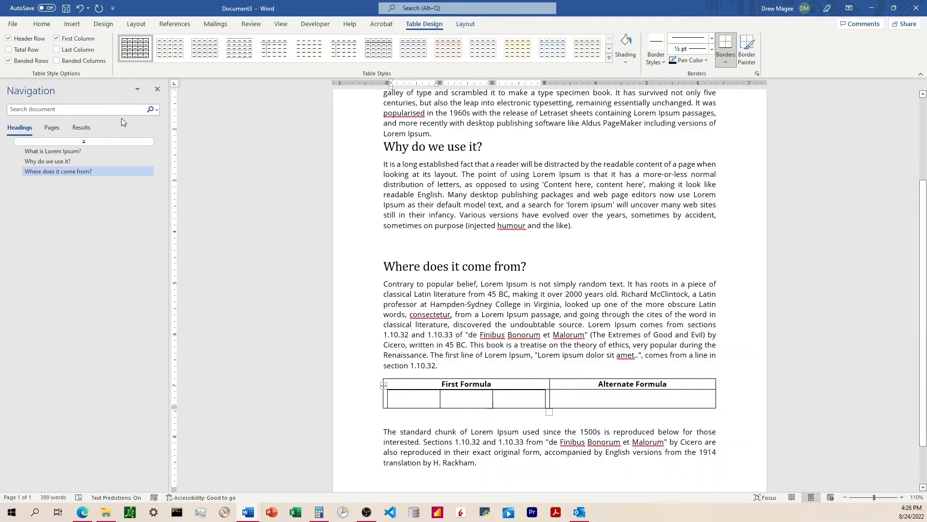
# Fill the three nested cells with "Days in Accounts Receivable", "+" and "Days in Accounts Payable"
pyautogui.write('Days ')
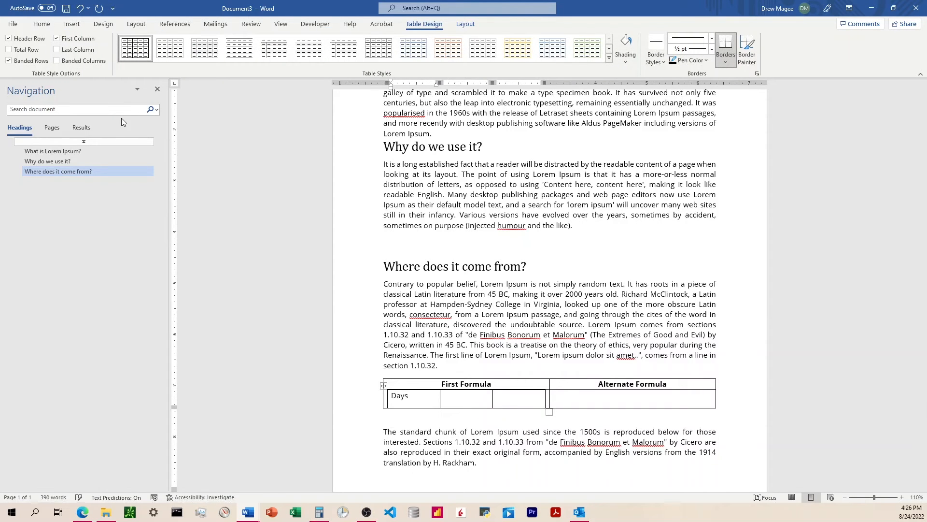
pyautogui.write('in Account')
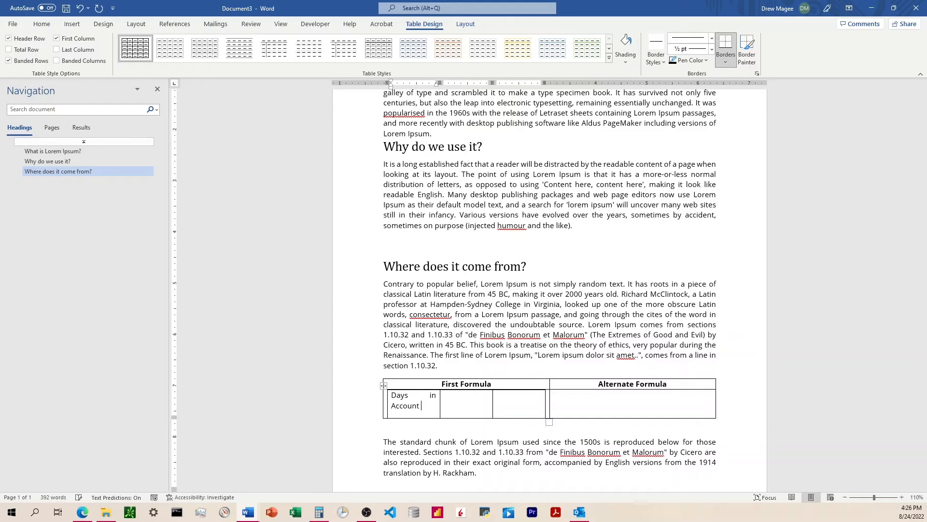
pyautogui.write("'s Recei")
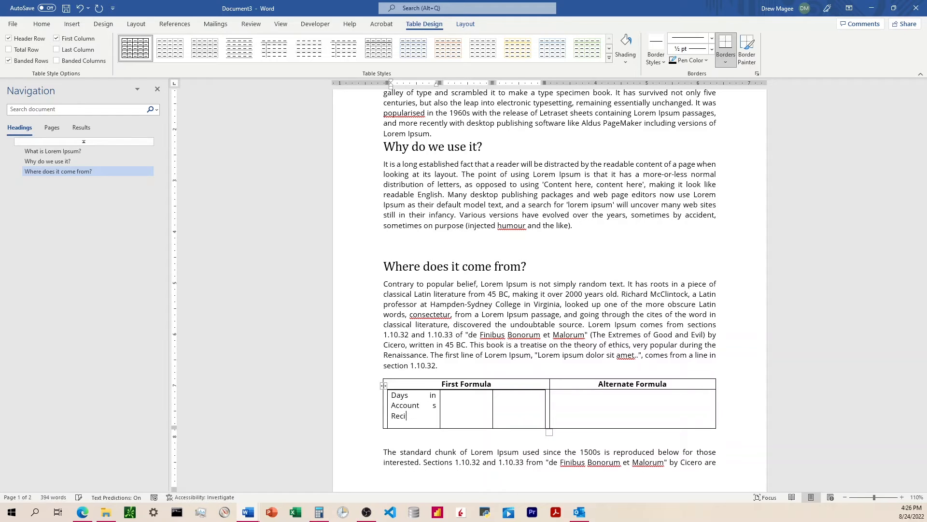
pyautogui.press('BackSpace')
pyautogui.write('eivable')
pyautogui.press('Tab')
pyautogui.write('+')
pyautogui.press('Tab')
pyautogui.write('Days in Accounts ')
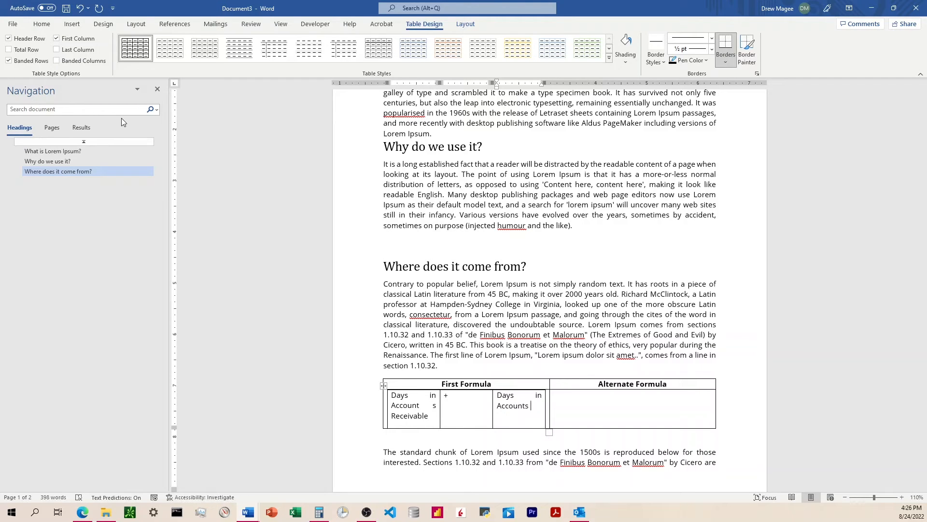
pyautogui.write('Payable')
# Centre the contents of all three nested cells horizontally and vertically
pyautogui.tripleClick(411, 410)
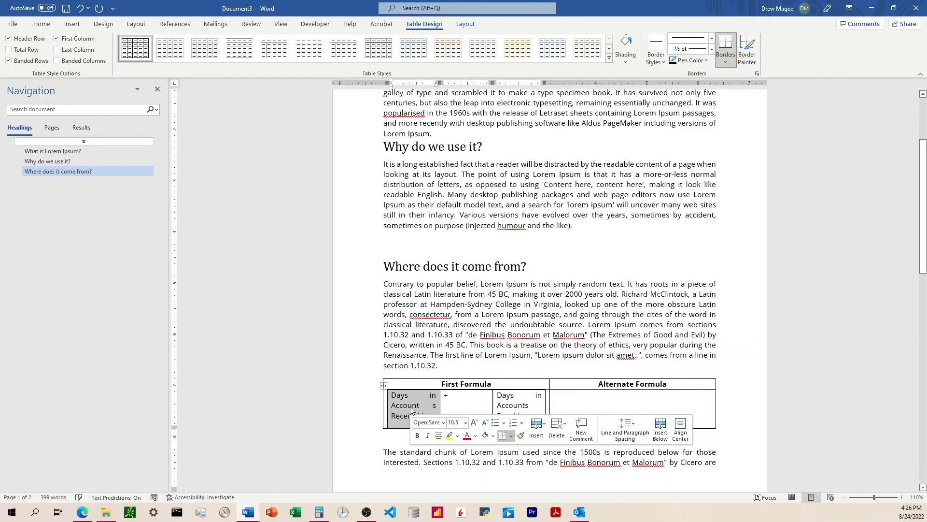
pyautogui.click(518, 406)
pyautogui.moveTo(533, 418); pyautogui.dragTo(409, 398)
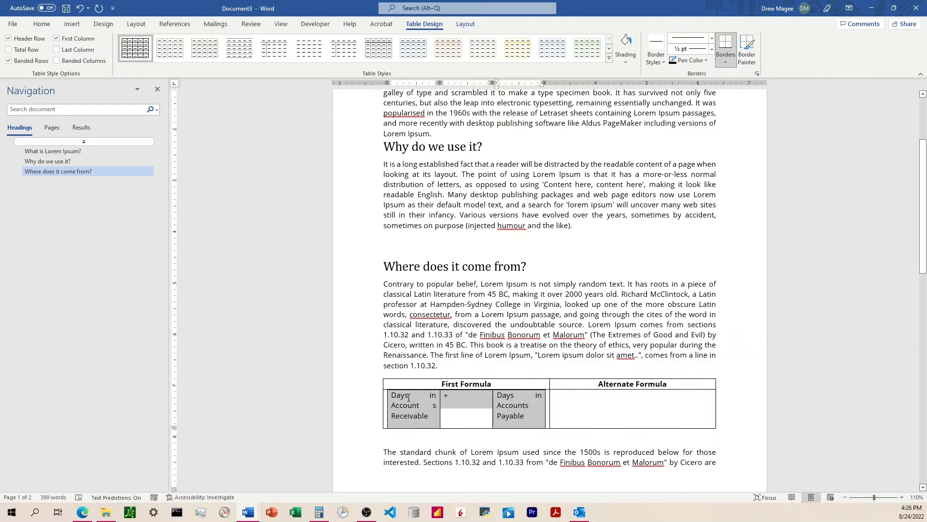
pyautogui.click(466, 24)
pyautogui.click(499, 51)
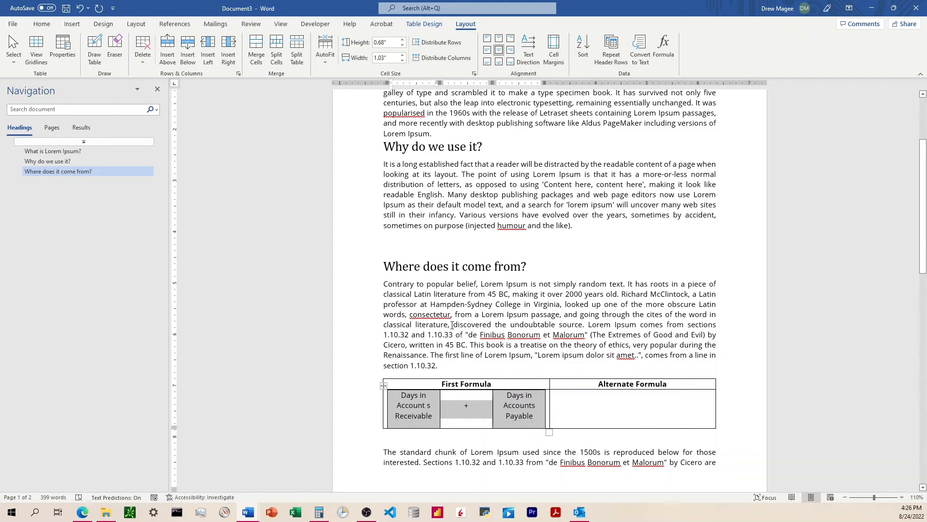
# Narrow the nested table's plus sign column by widening the outer columns, and remove the stray space in "Account s"
pyautogui.click(423, 405)
pyautogui.moveTo(439, 405); pyautogui.dragTo(474, 407)
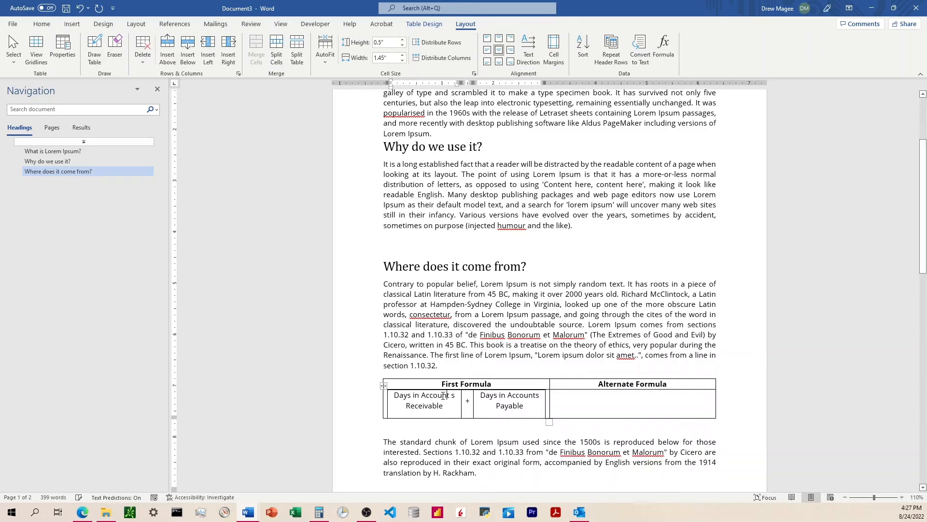
pyautogui.press('BackSpace')
# Remove all borders from the nested three-column table under First Formula
pyautogui.click(383, 386)
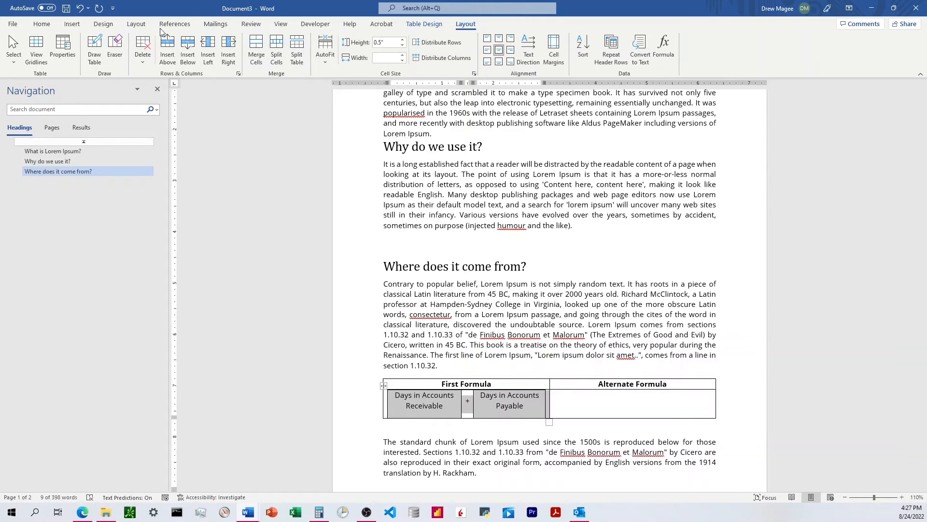
pyautogui.click(42, 24)
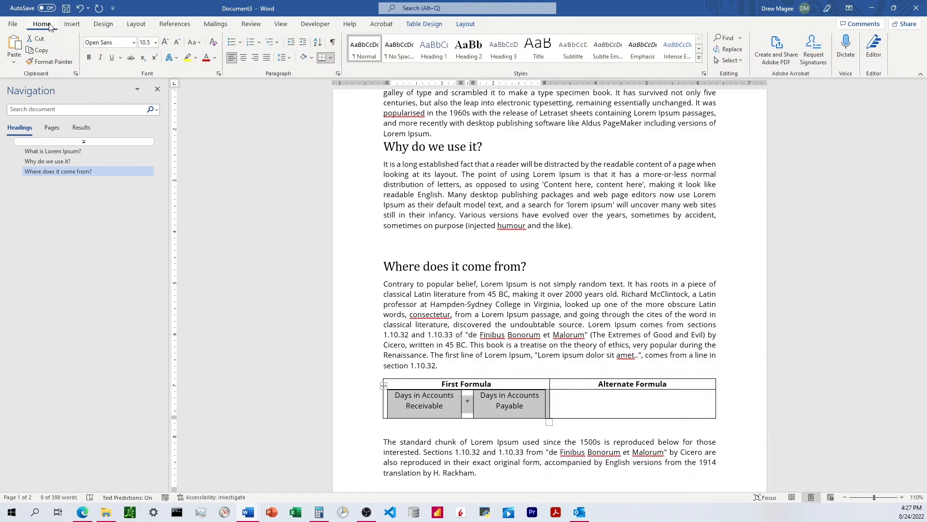
pyautogui.click(331, 58)
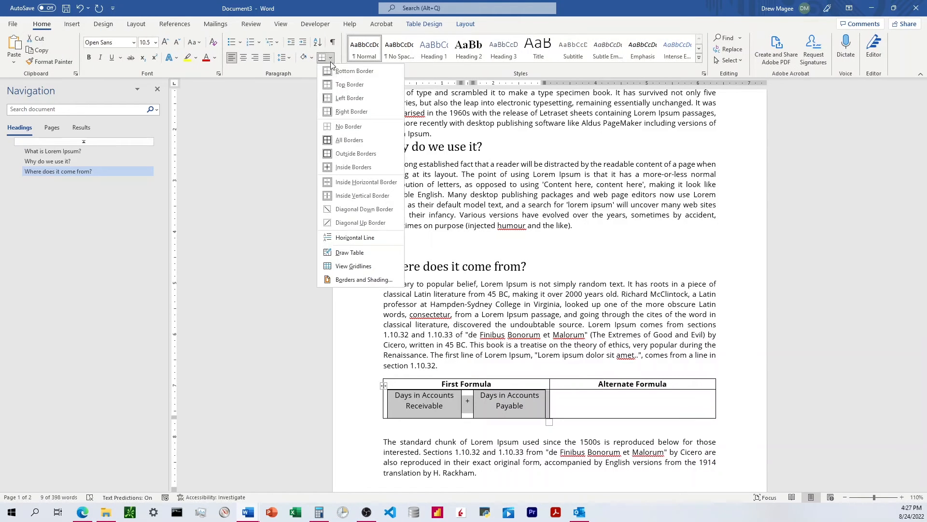
pyautogui.click(343, 126)
# Set the paragraph spacing after to 0 pt for all three cells of the nested First Formula table
pyautogui.click(417, 405)
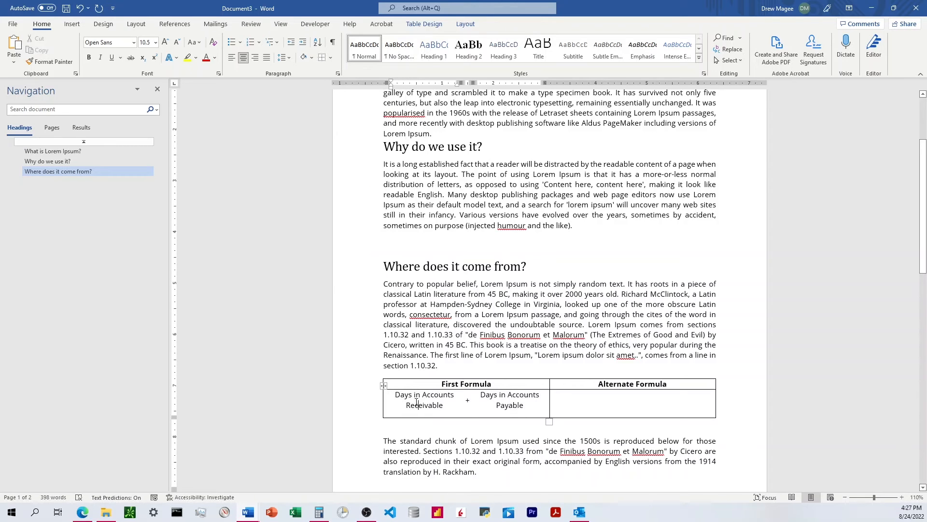
pyautogui.moveTo(417, 405); pyautogui.dragTo(504, 405)
pyautogui.click(425, 404)
pyautogui.moveTo(418, 405); pyautogui.dragTo(503, 406)
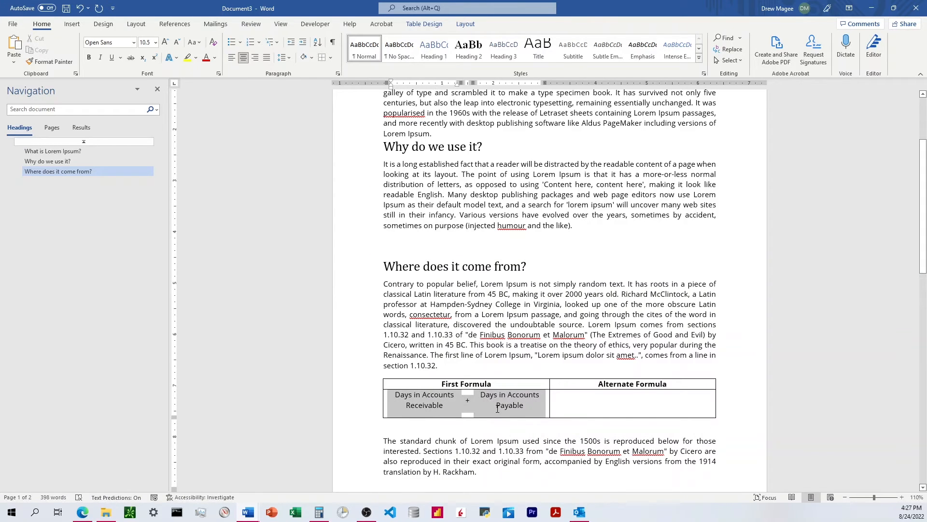
pyautogui.click(284, 58)
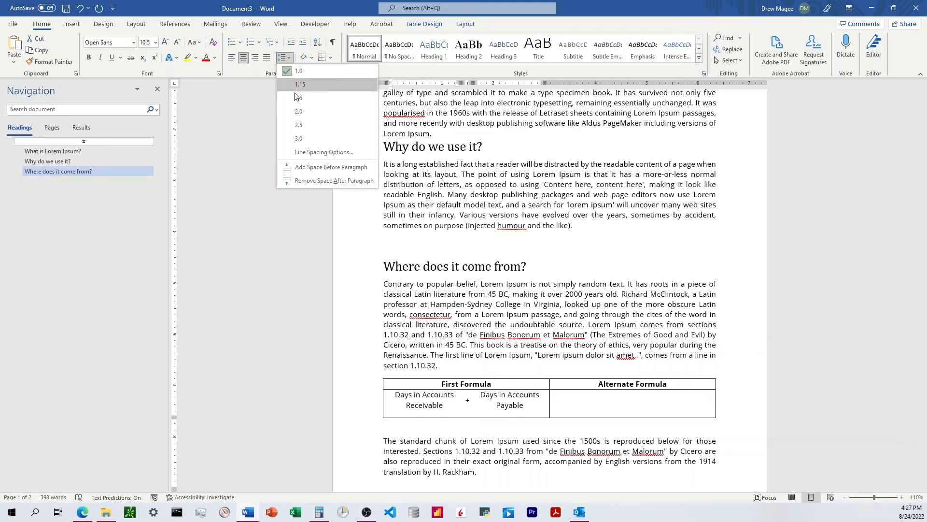
pyautogui.click(300, 149)
pyautogui.click(436, 273)
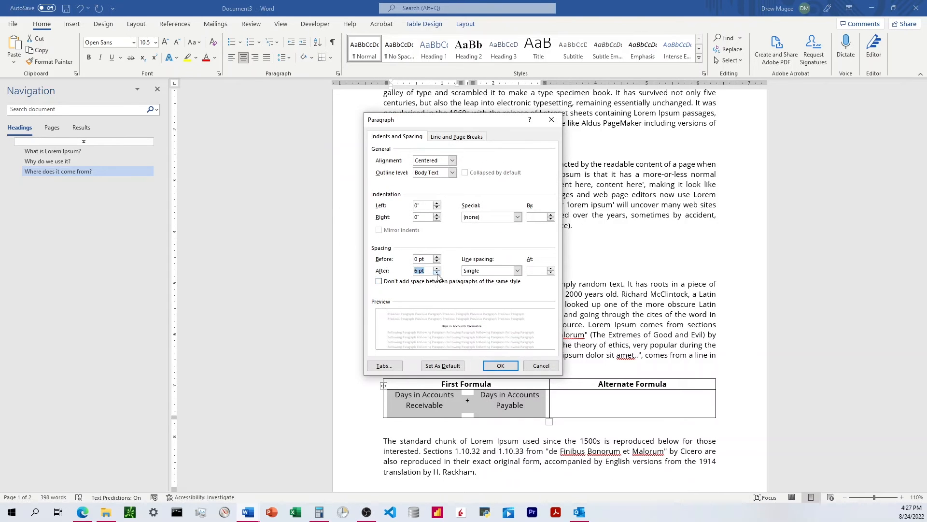
pyautogui.click(437, 273)
pyautogui.click(500, 366)
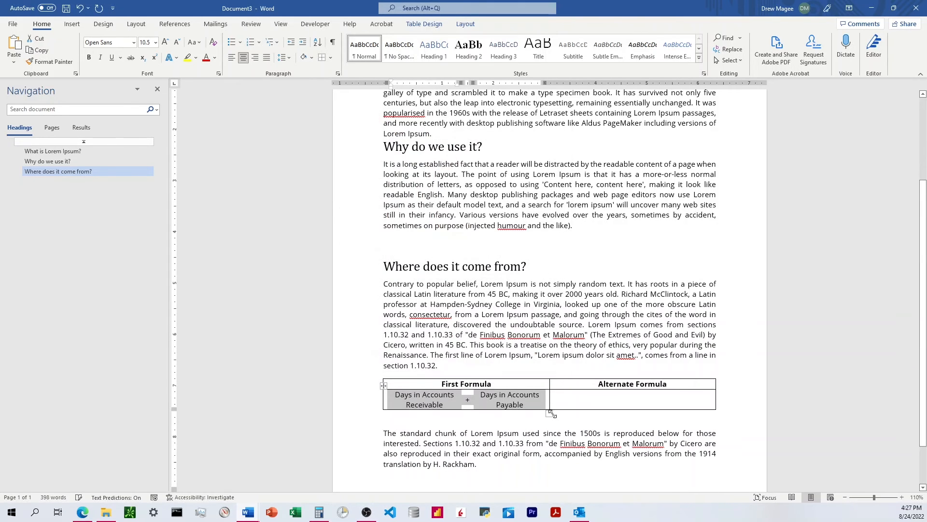
# Insert a nested table of one column and two rows under Alternate Formula, containing "COGS" above "Days in Accounts Payable"
pyautogui.click(594, 404)
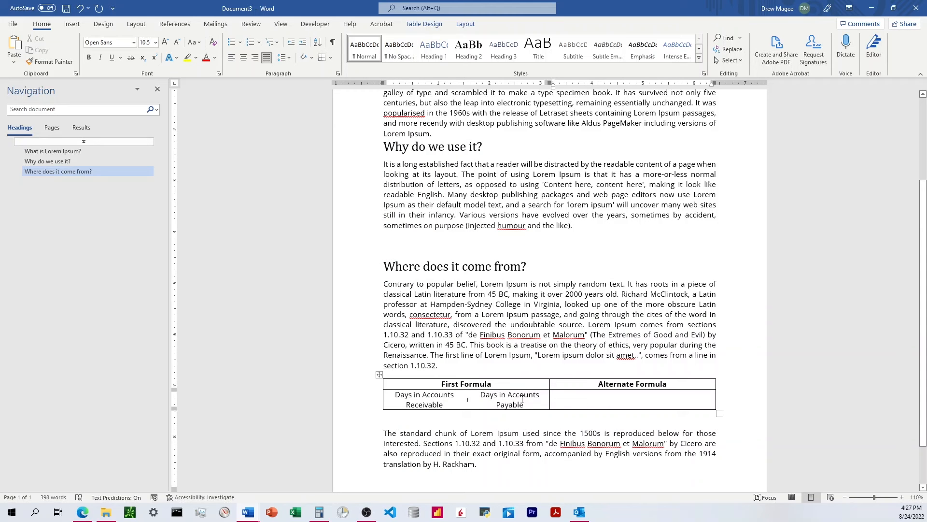
pyautogui.click(72, 24)
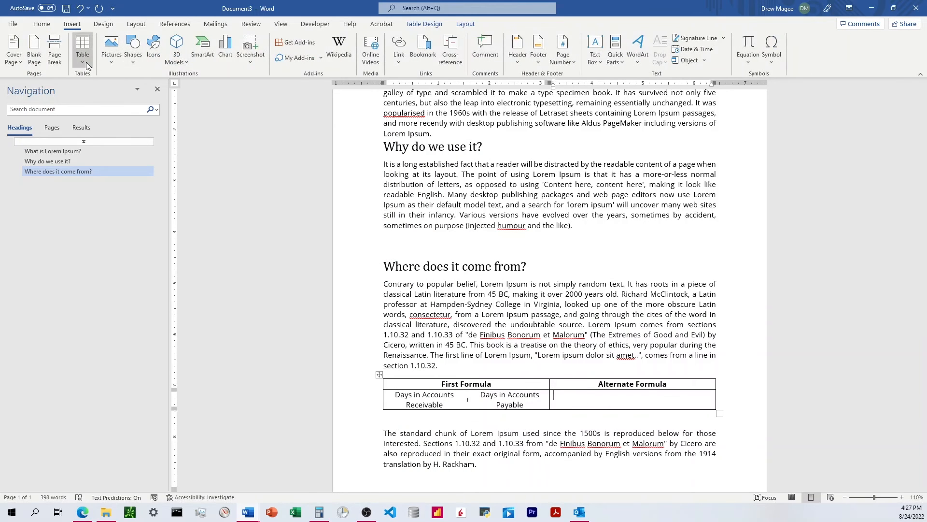
pyautogui.click(88, 66)
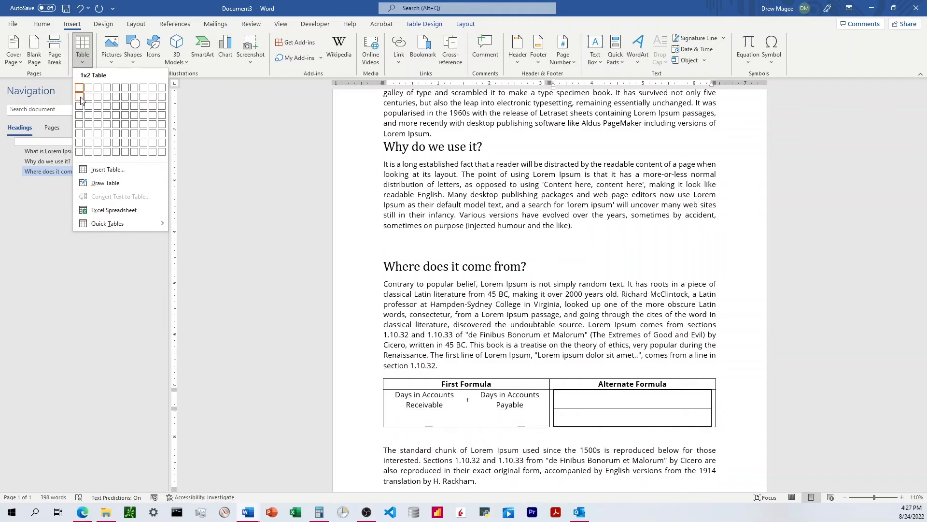
pyautogui.click(81, 100)
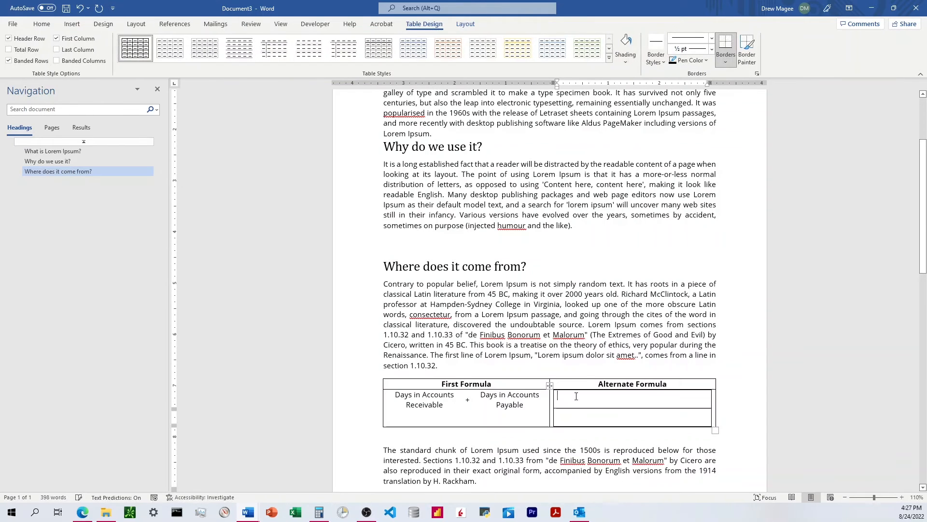
pyautogui.write('COGS ')
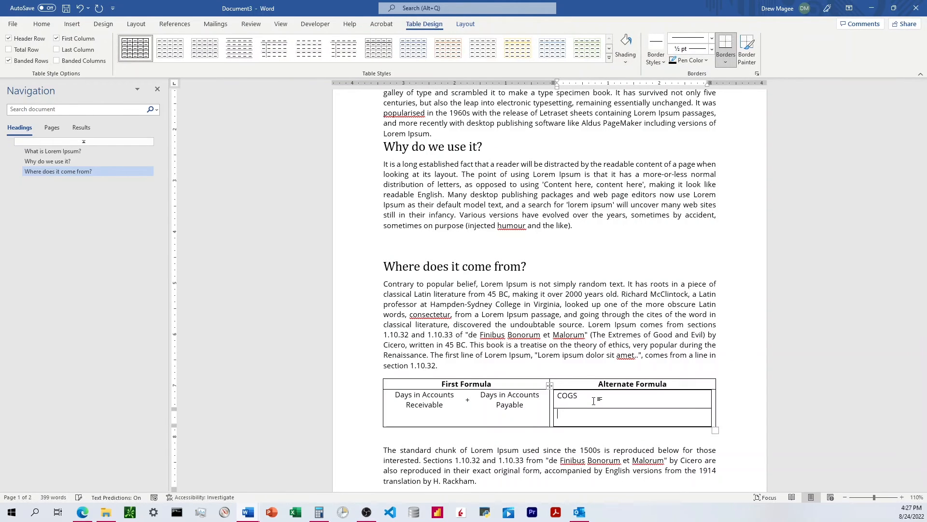
pyautogui.write('Days in Accounts Payable')
# Centre both cells of the nested Alternate Formula table horizontally and vertically
pyautogui.moveTo(575, 400); pyautogui.dragTo(585, 416)
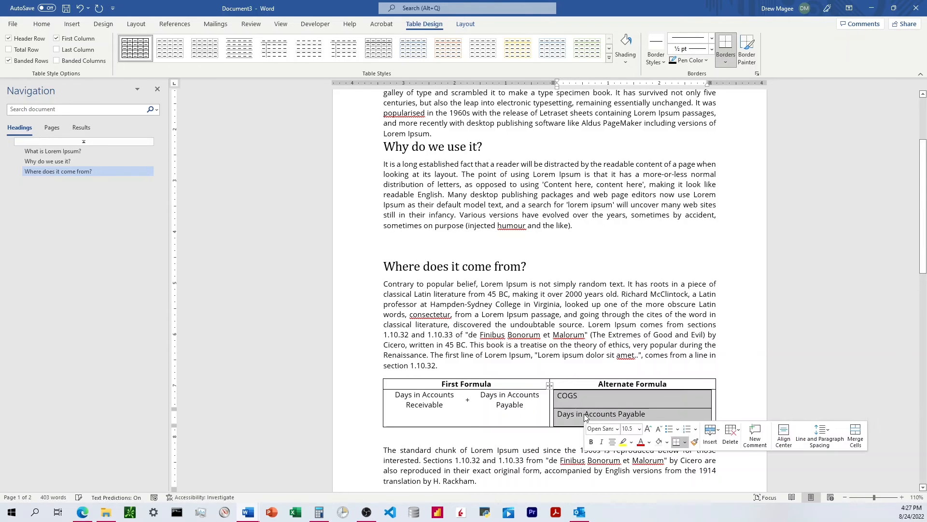
pyautogui.click(466, 24)
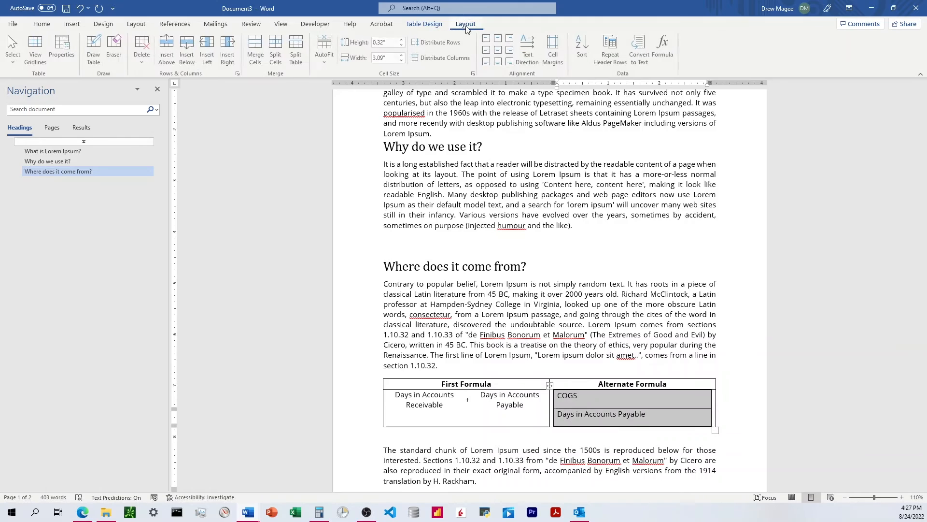
pyautogui.click(499, 51)
pyautogui.click(622, 395)
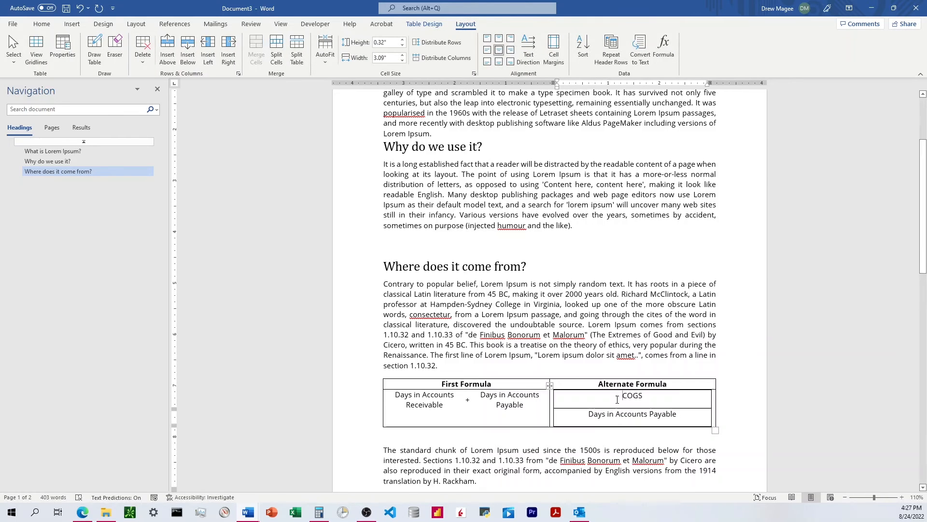
# Set the paragraph spacing after to 0 pt for both cells of the nested Alternate Formula table
pyautogui.moveTo(623, 396); pyautogui.dragTo(628, 417)
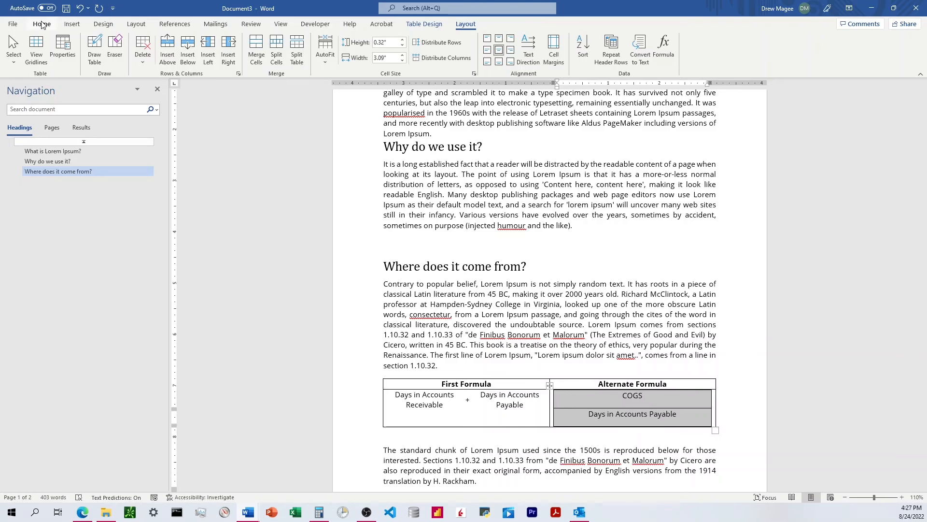
pyautogui.click(41, 23)
pyautogui.click(284, 57)
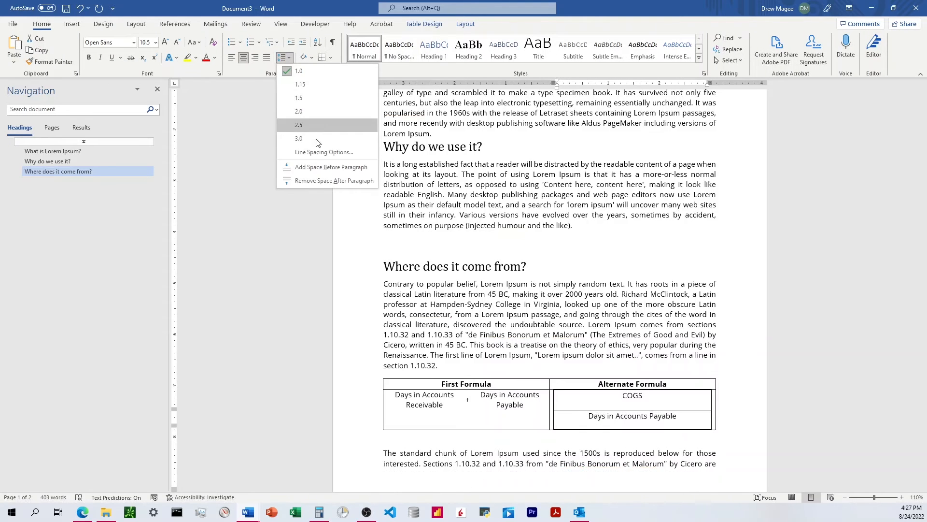
pyautogui.click(317, 157)
pyautogui.click(438, 273)
pyautogui.click(437, 273)
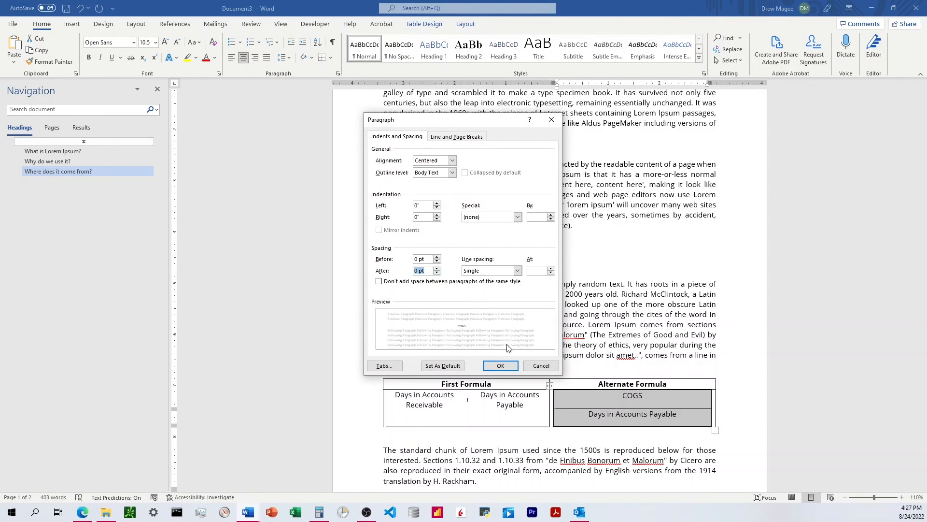
pyautogui.click(512, 365)
# Remove only the outside borders from the nested table holding COGS and Days in Accounts Payable
pyautogui.click(622, 408)
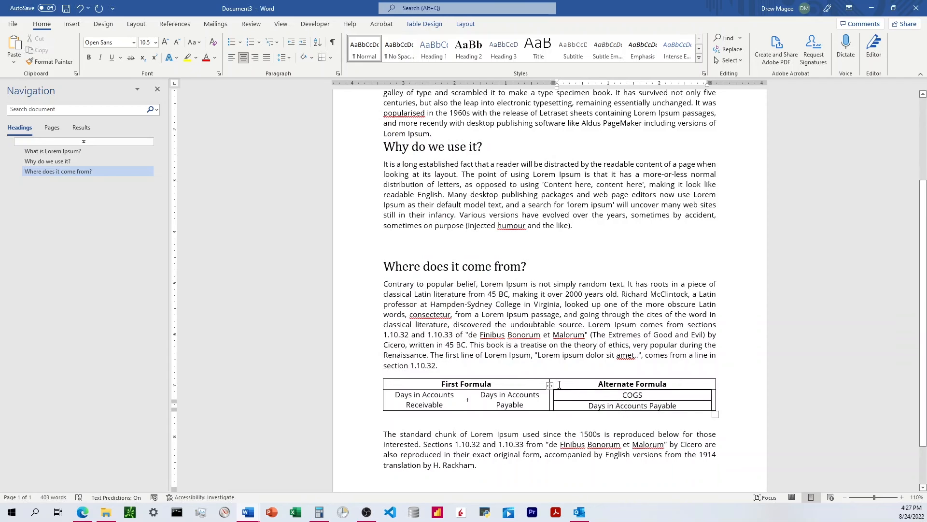
pyautogui.click(550, 385)
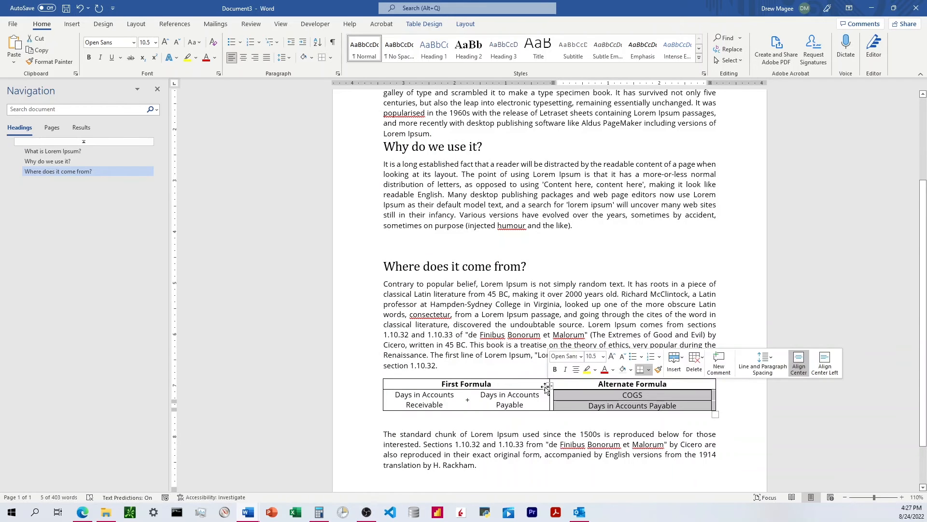
pyautogui.click(331, 59)
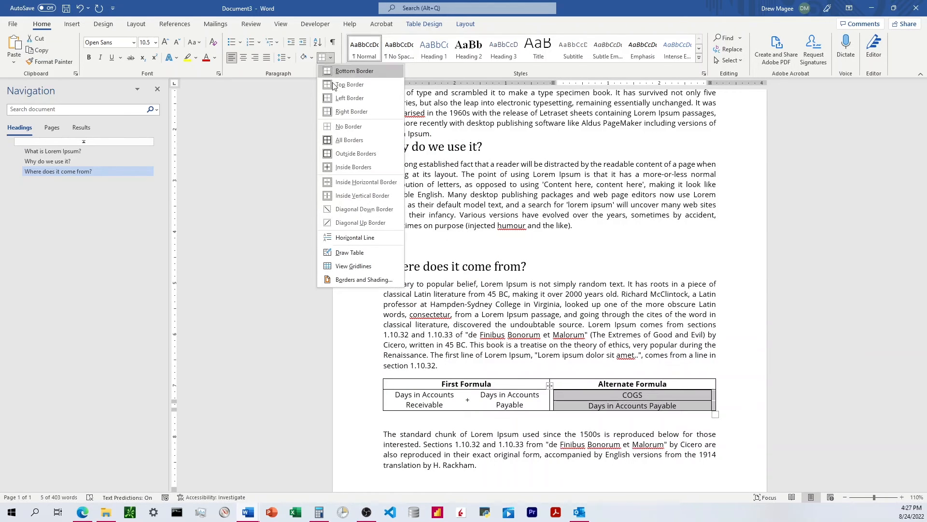
pyautogui.click(346, 155)
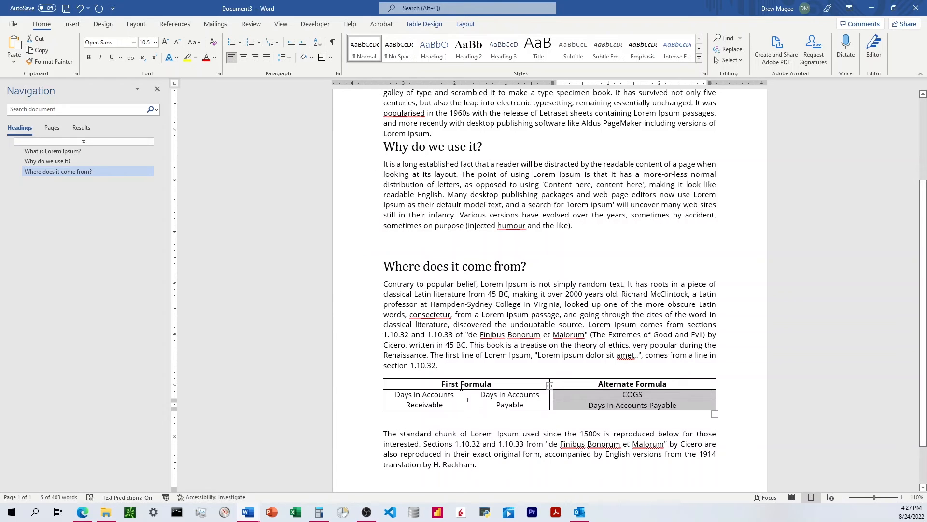
pyautogui.click(538, 406)
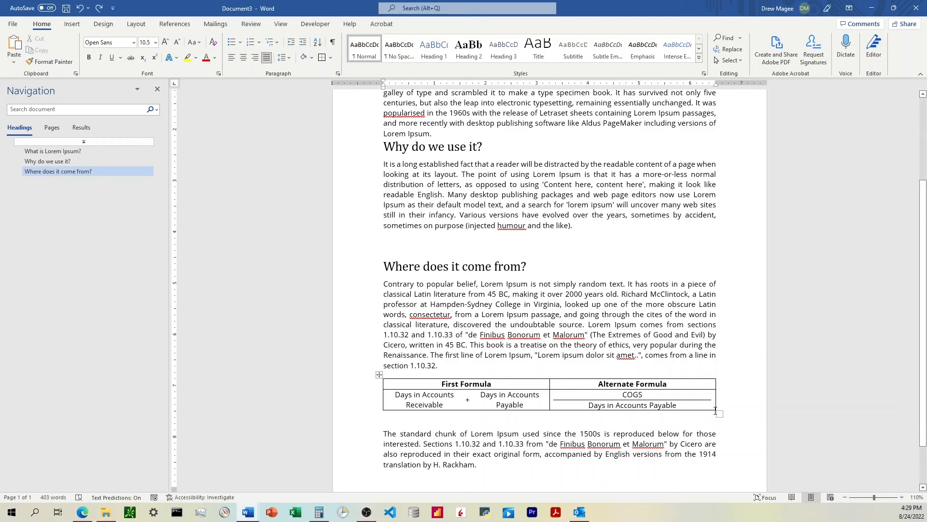
# Enlarge the outer table slightly and centre the contents of its formula row horizontally and vertically
pyautogui.moveTo(718, 413); pyautogui.dragTo(719, 423)
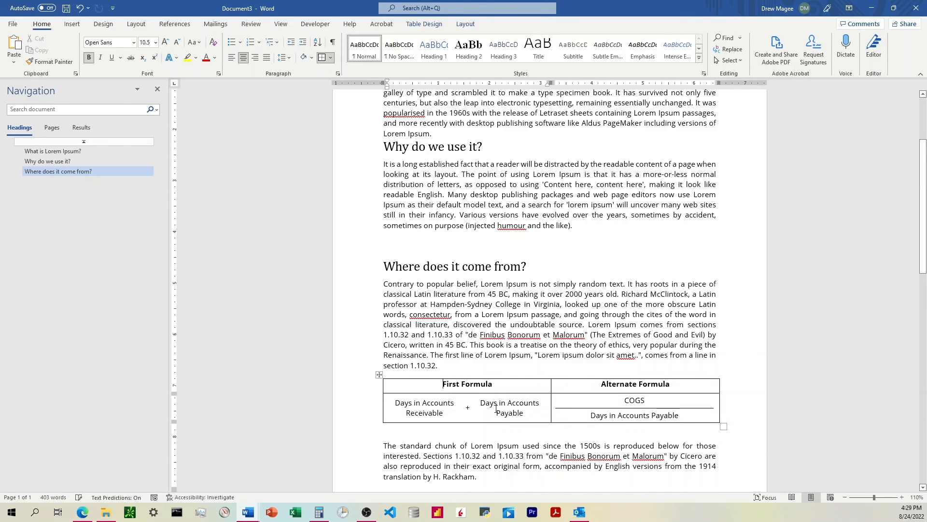
pyautogui.click(496, 410)
pyautogui.click(401, 404)
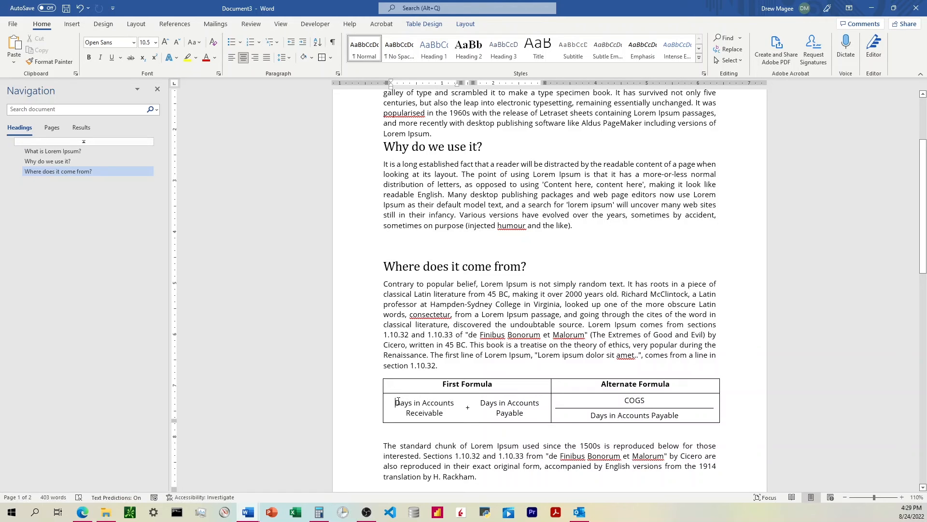
pyautogui.moveTo(396, 401); pyautogui.dragTo(461, 405)
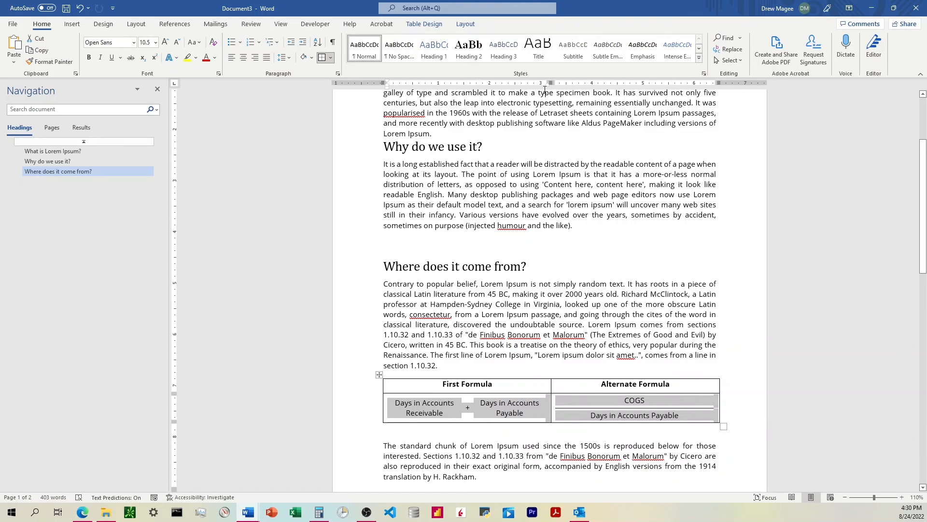
pyautogui.click(465, 24)
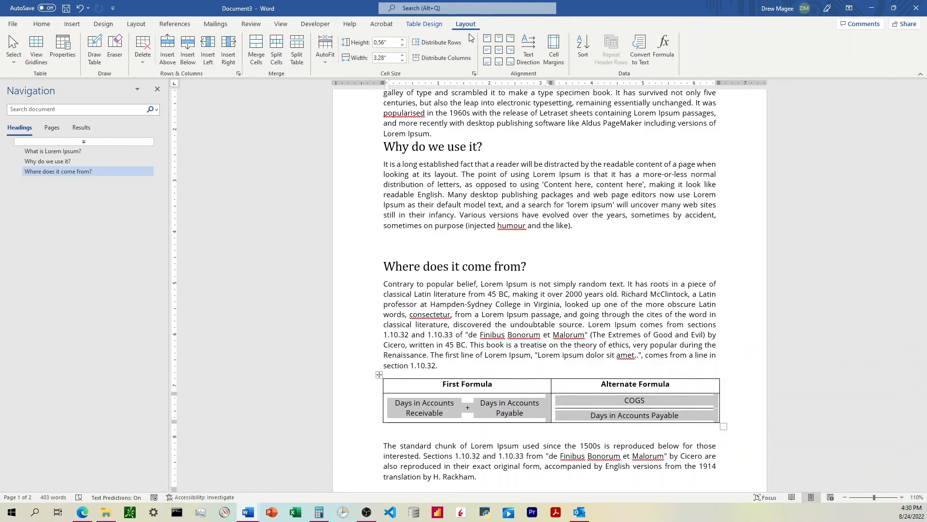
pyautogui.click(500, 52)
pyautogui.click(563, 438)
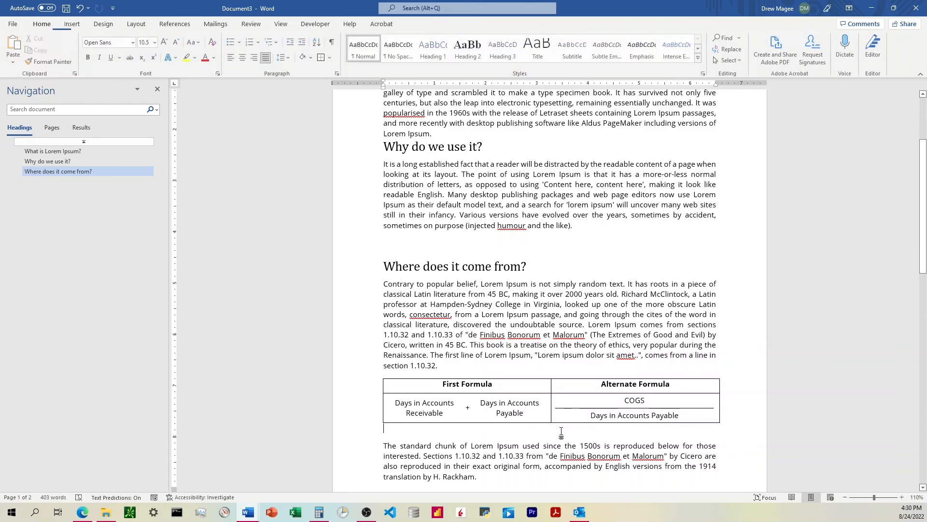
# Shade the header row with First Formula and Alternate Formula light gray
pyautogui.moveTo(443, 386); pyautogui.dragTo(633, 386)
pyautogui.click(42, 23)
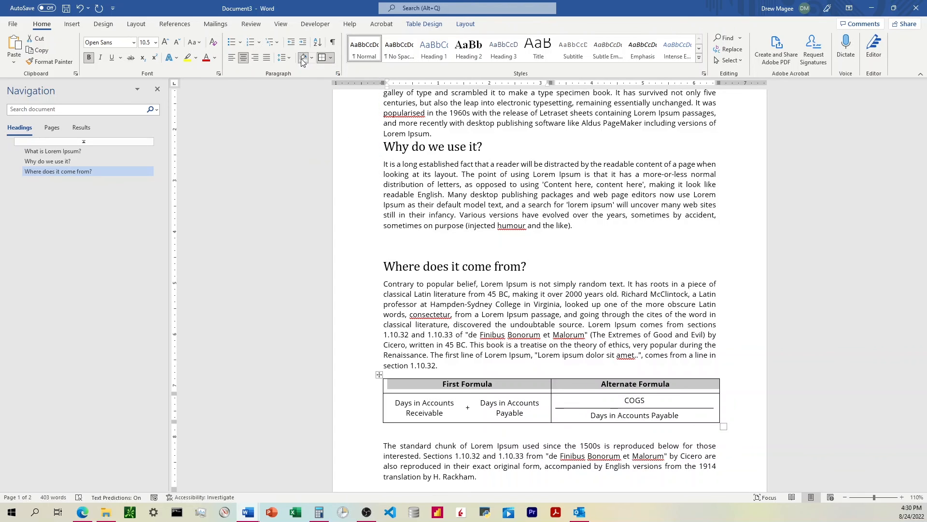
pyautogui.click(609, 334)
pyautogui.scroll(-1, 600, 361)
pyautogui.scroll(-1, 599, 361)
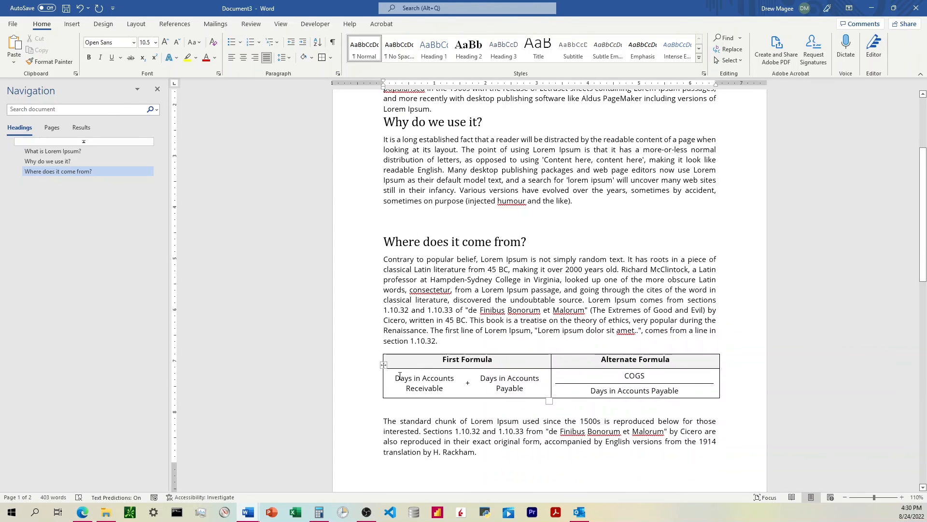
pyautogui.click(400, 377)
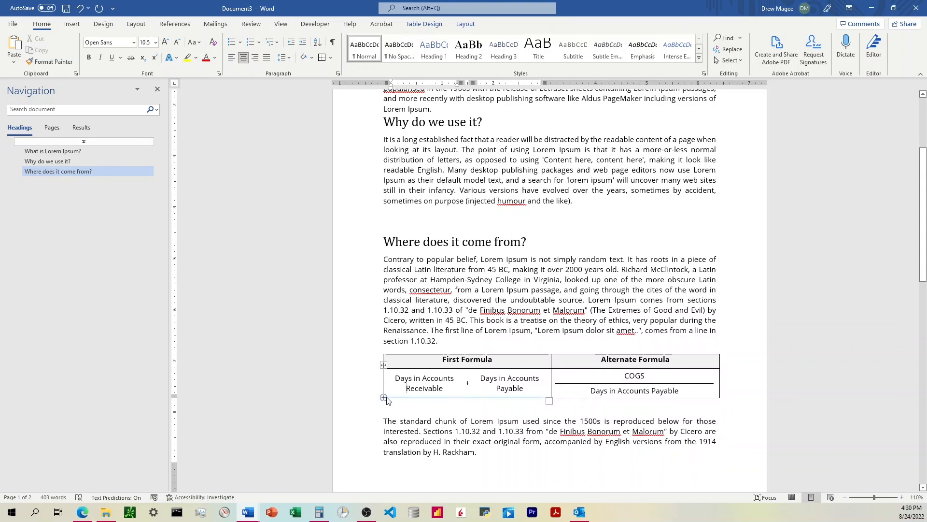
pyautogui.click(384, 397)
pyautogui.hotkey('ctrl', 'z')
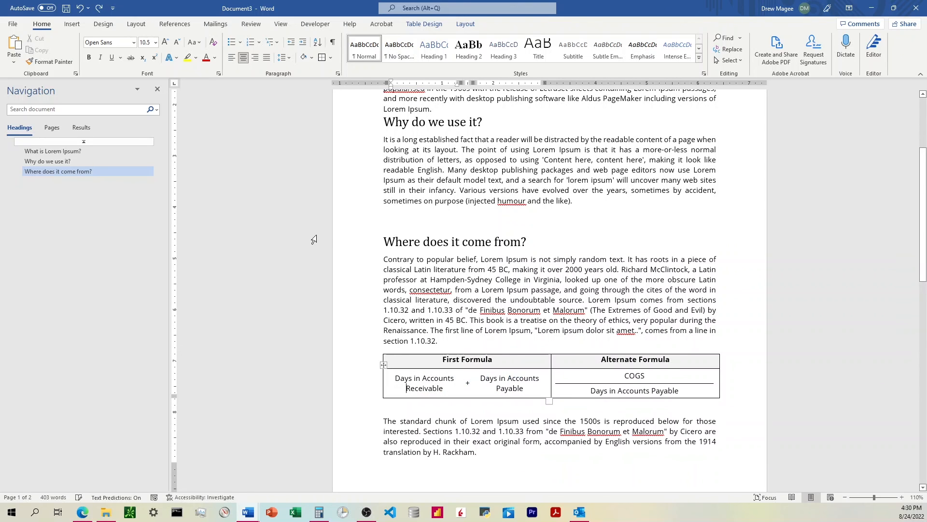
# Remove all borders from the whole outer formula table
pyautogui.click(384, 353)
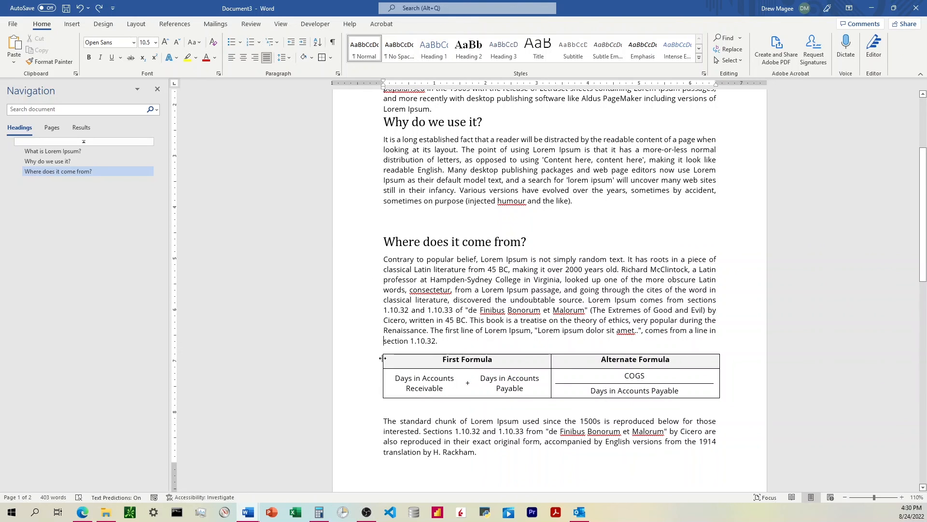
pyautogui.click(379, 350)
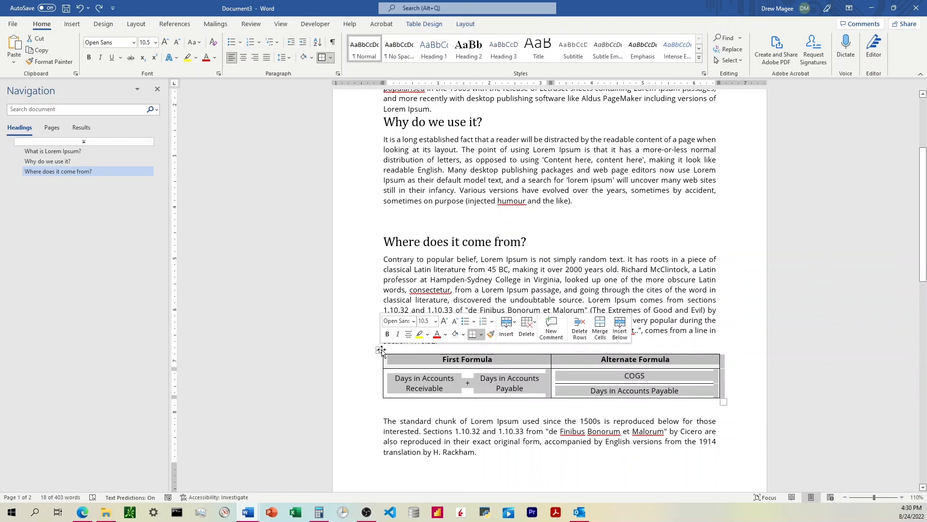
pyautogui.click(331, 58)
pyautogui.click(341, 127)
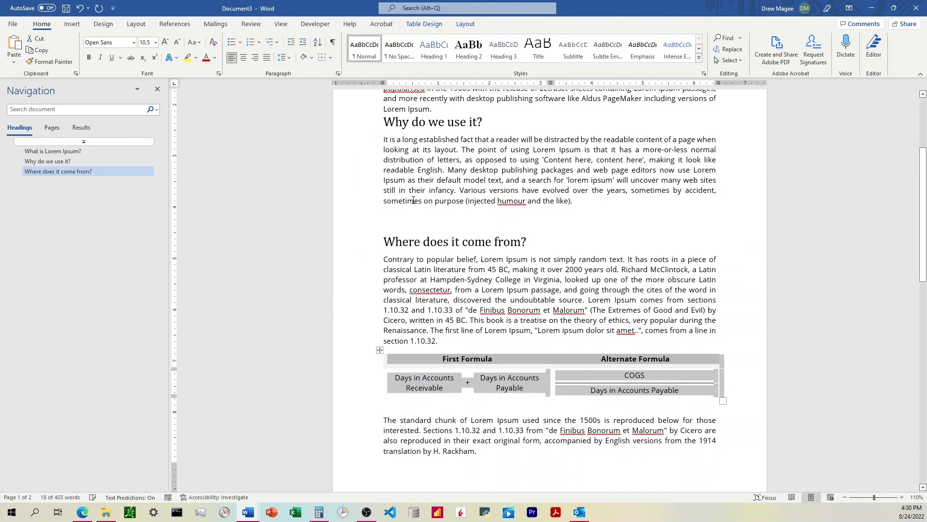
pyautogui.rightClick(568, 310)
pyautogui.press('Escape')
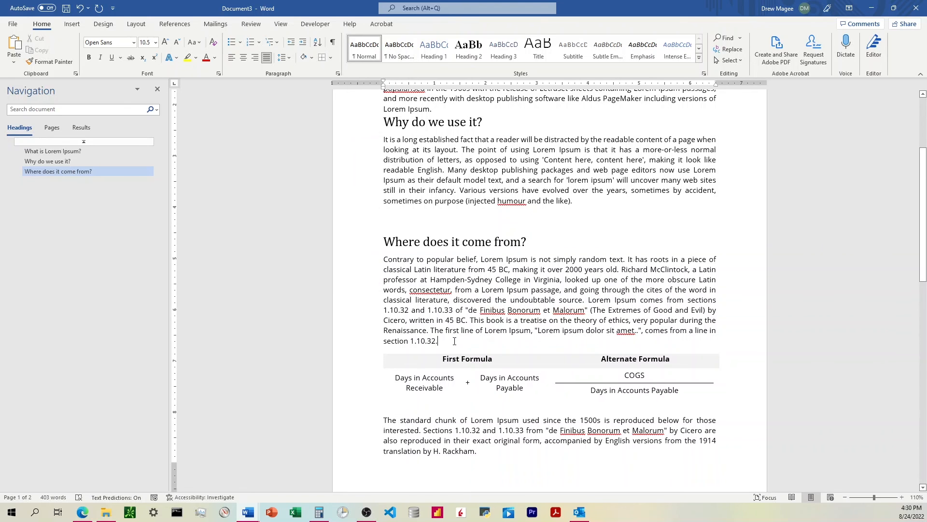
pyautogui.scroll(-1, 456, 354)
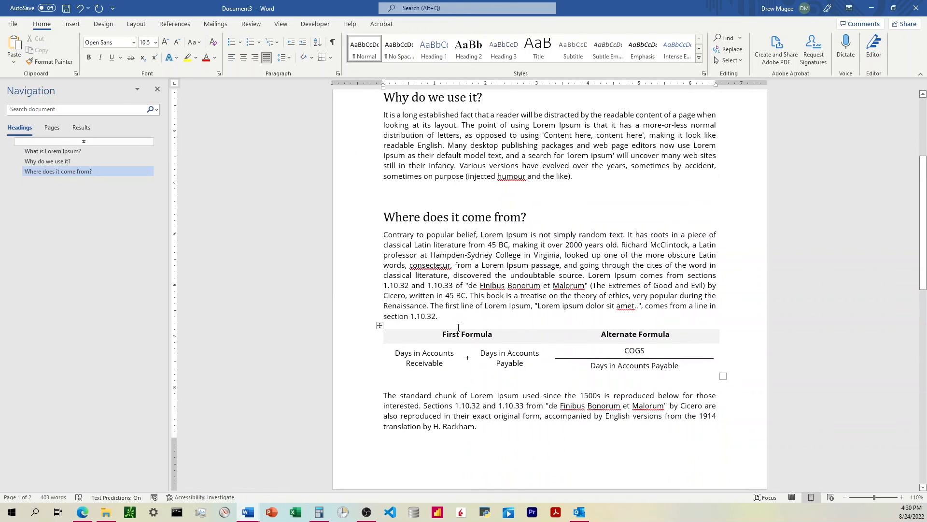
pyautogui.moveTo(455, 337); pyautogui.dragTo(607, 342)
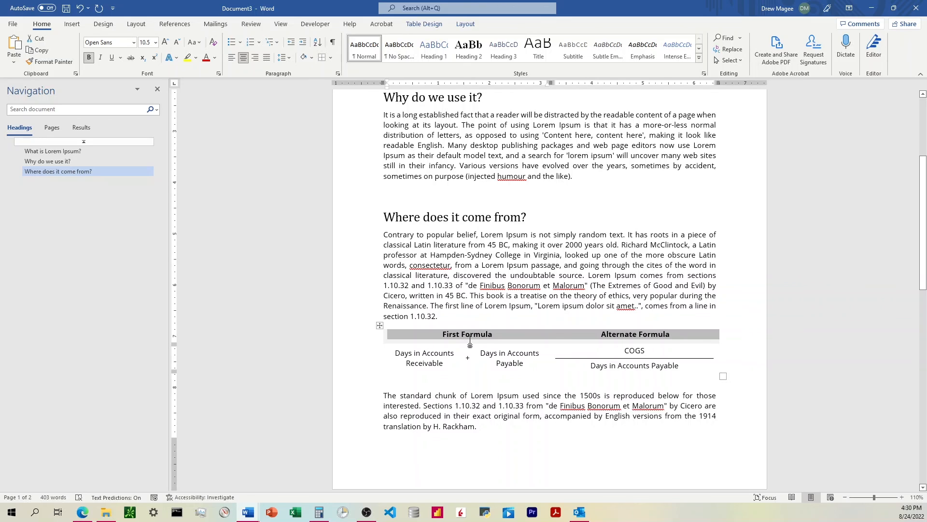
pyautogui.click(536, 374)
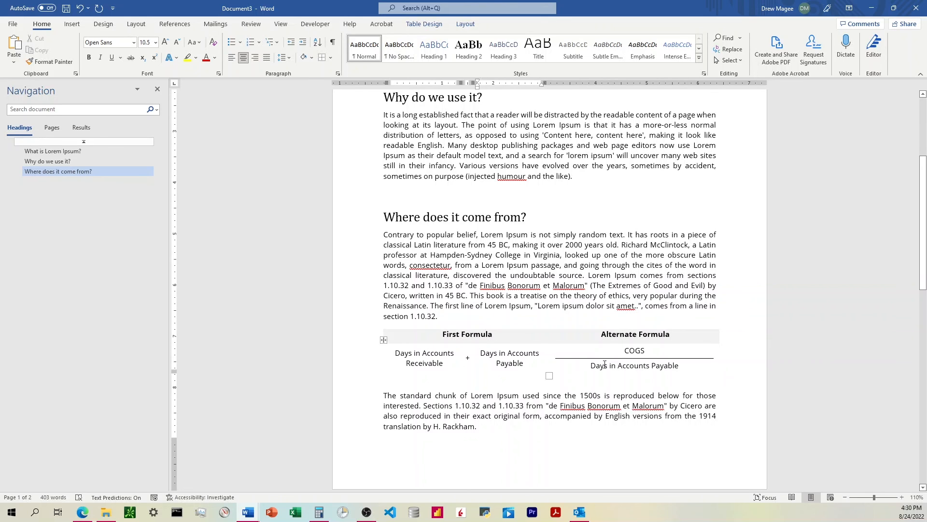